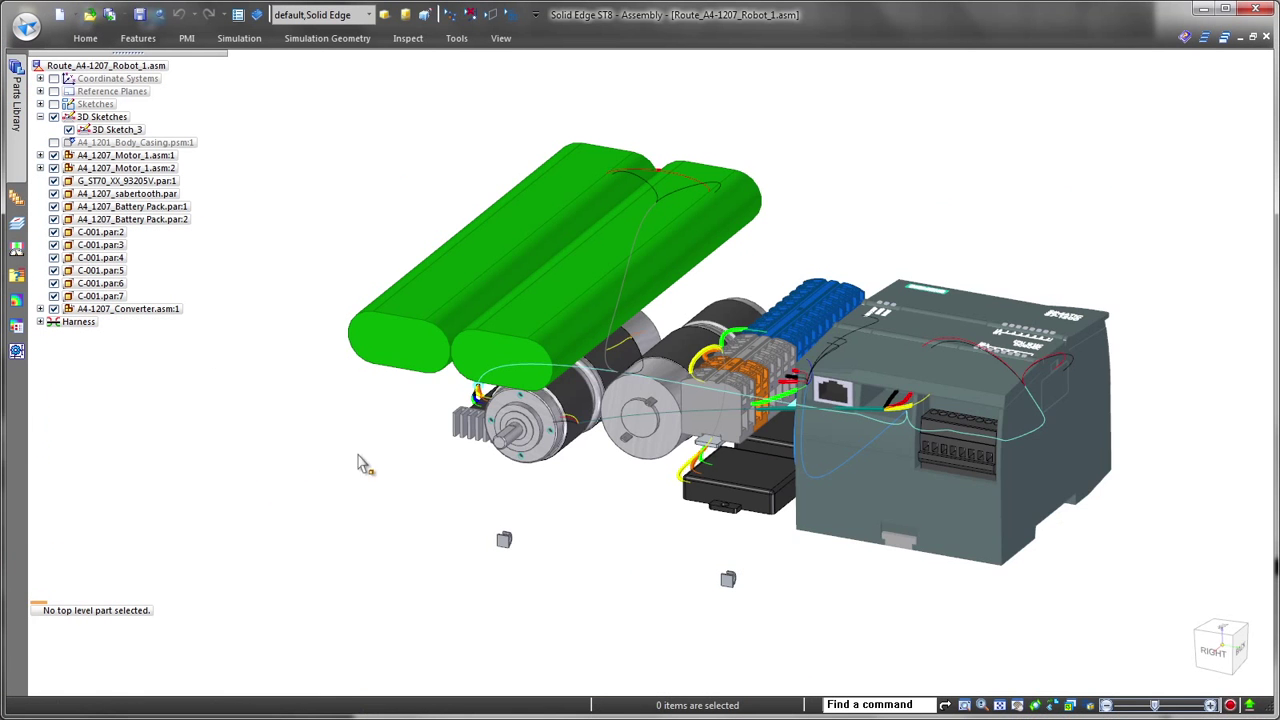
# Step: Open the second motor's part, Motor_PD3557.par, for in-place editing
pyautogui.scroll(5, 623, 528)
pyautogui.click(666, 515)
pyautogui.click(728, 585)
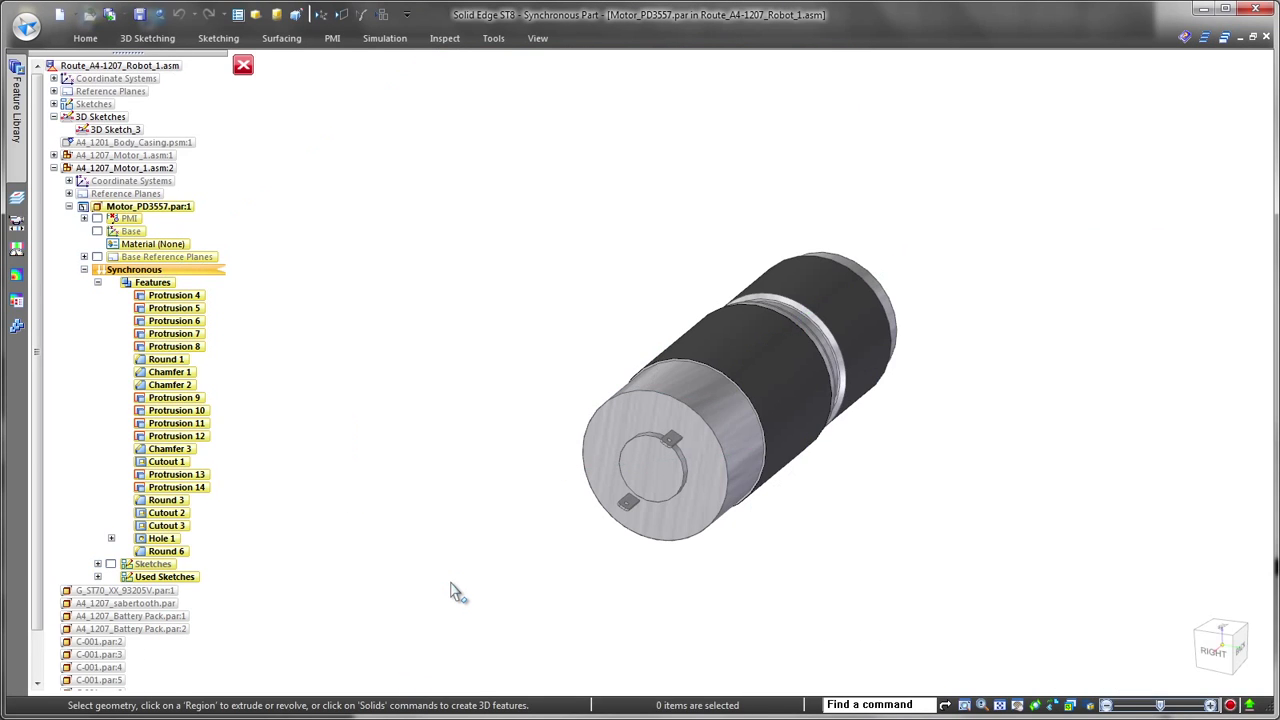
# Step: Assign terminals 1 and 2 of component R-239 to the holes in the motor's two contact tabs
pyautogui.click(494, 38)
pyautogui.click(570, 102)
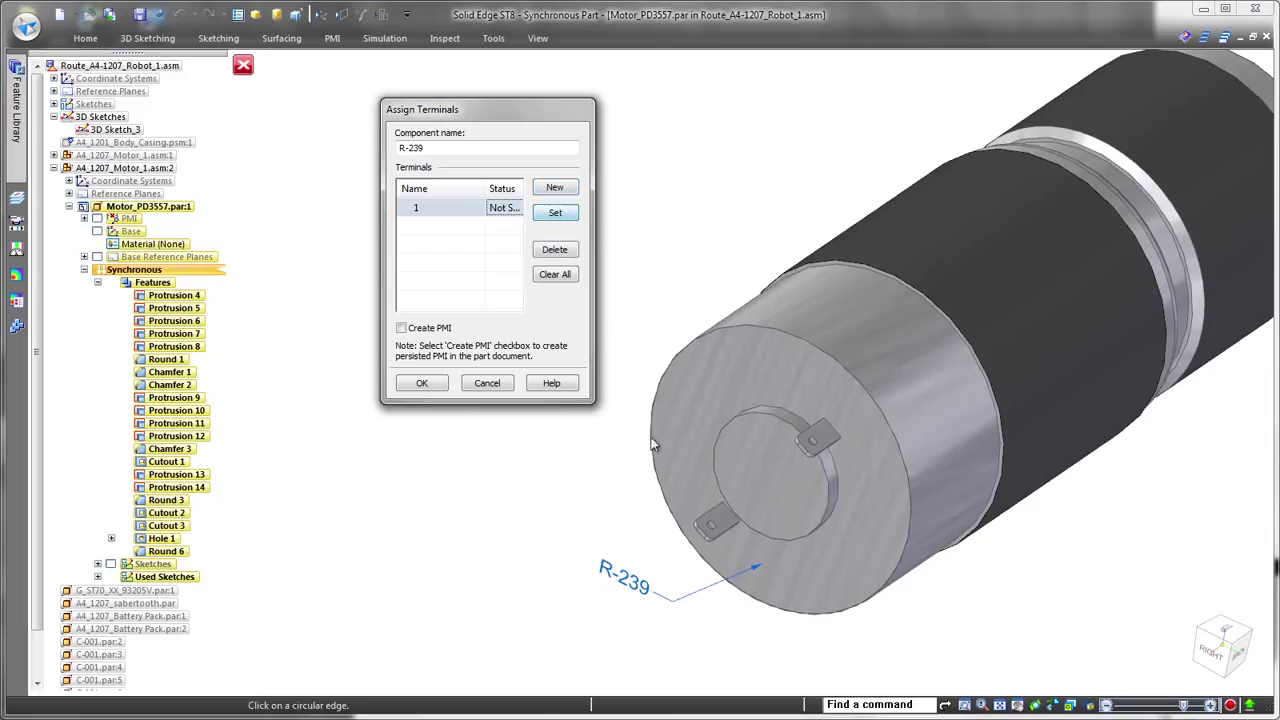
pyautogui.click(712, 531)
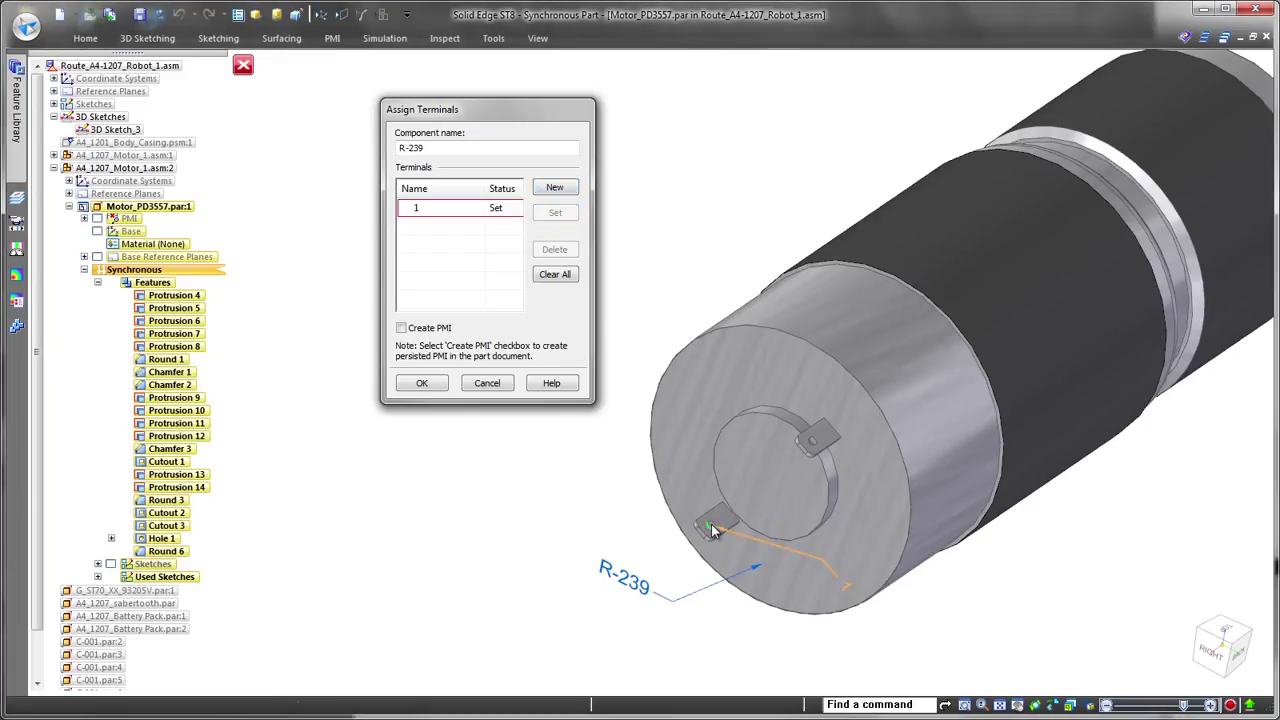
pyautogui.click(556, 189)
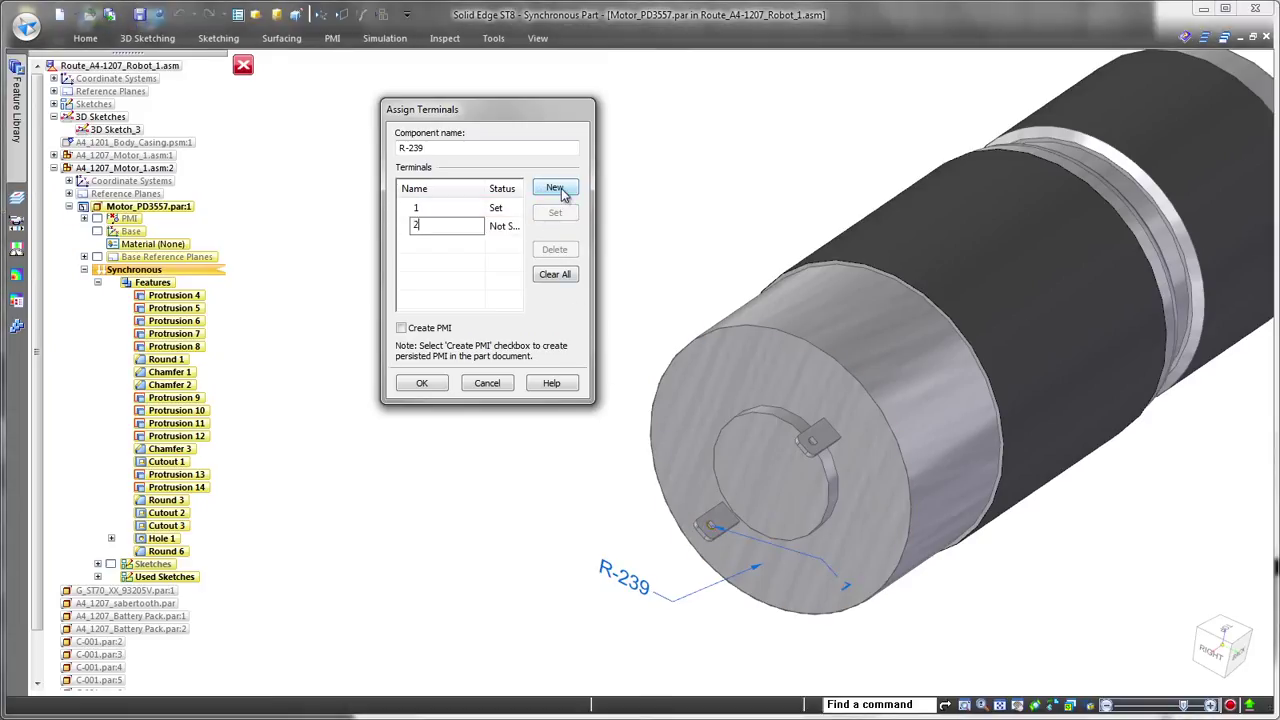
pyautogui.moveTo(762, 463); pyautogui.dragTo(906, 342, button='middle')
pyautogui.scroll(4, 835, 468)
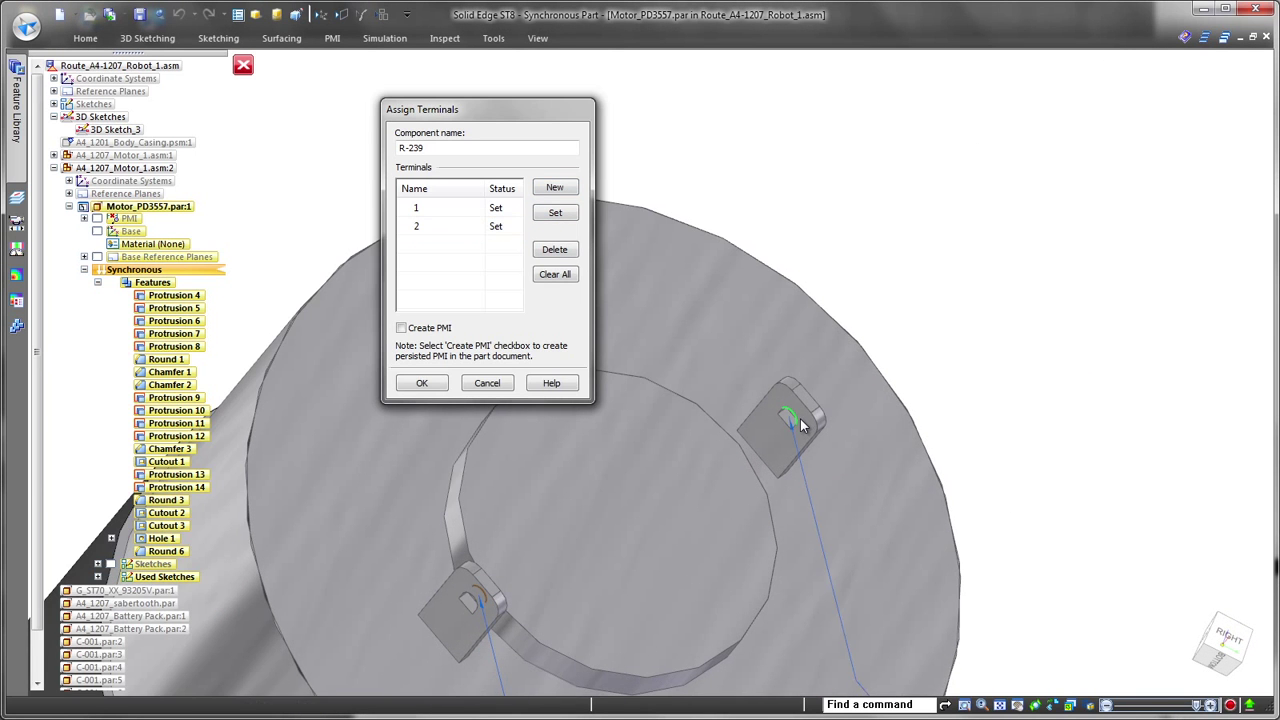
# Step: Save the terminal assignments with Create PMI enabled, and close the motor part to return to the assembly
pyautogui.scroll(-5, 800, 425)
pyautogui.moveTo(829, 409); pyautogui.dragTo(577, 581, button='middle')
pyautogui.click(429, 331)
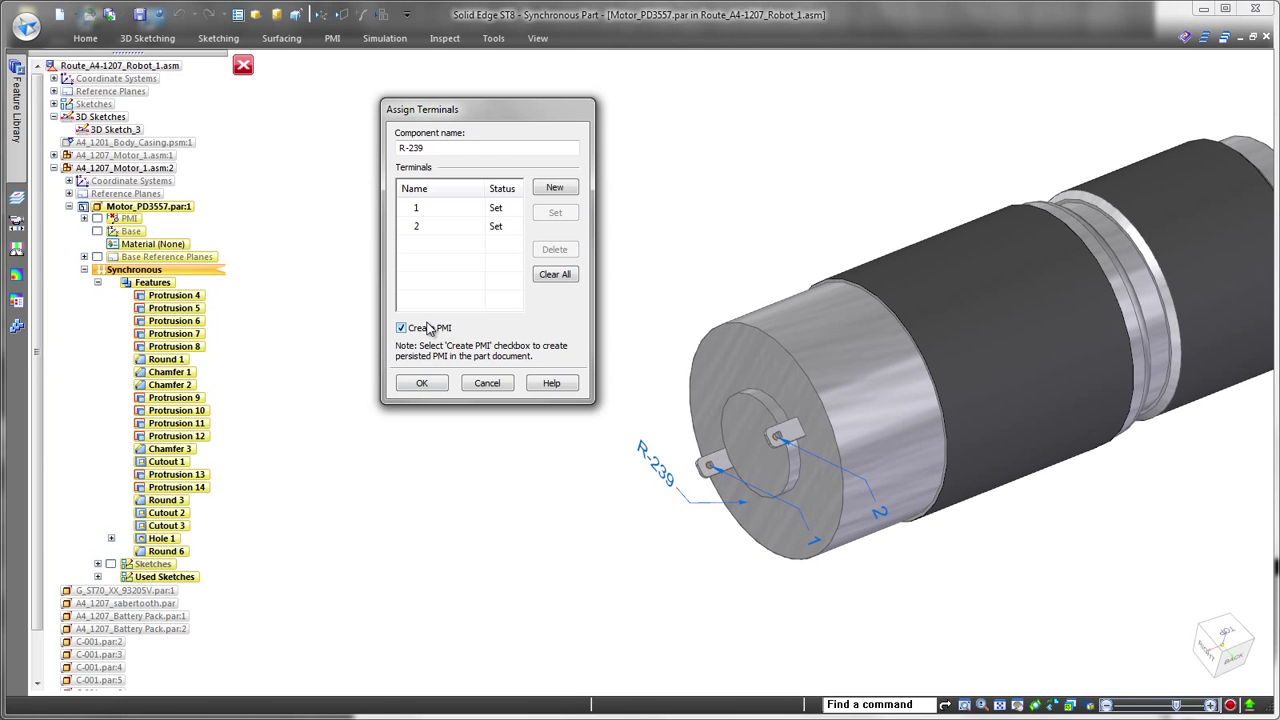
pyautogui.click(423, 384)
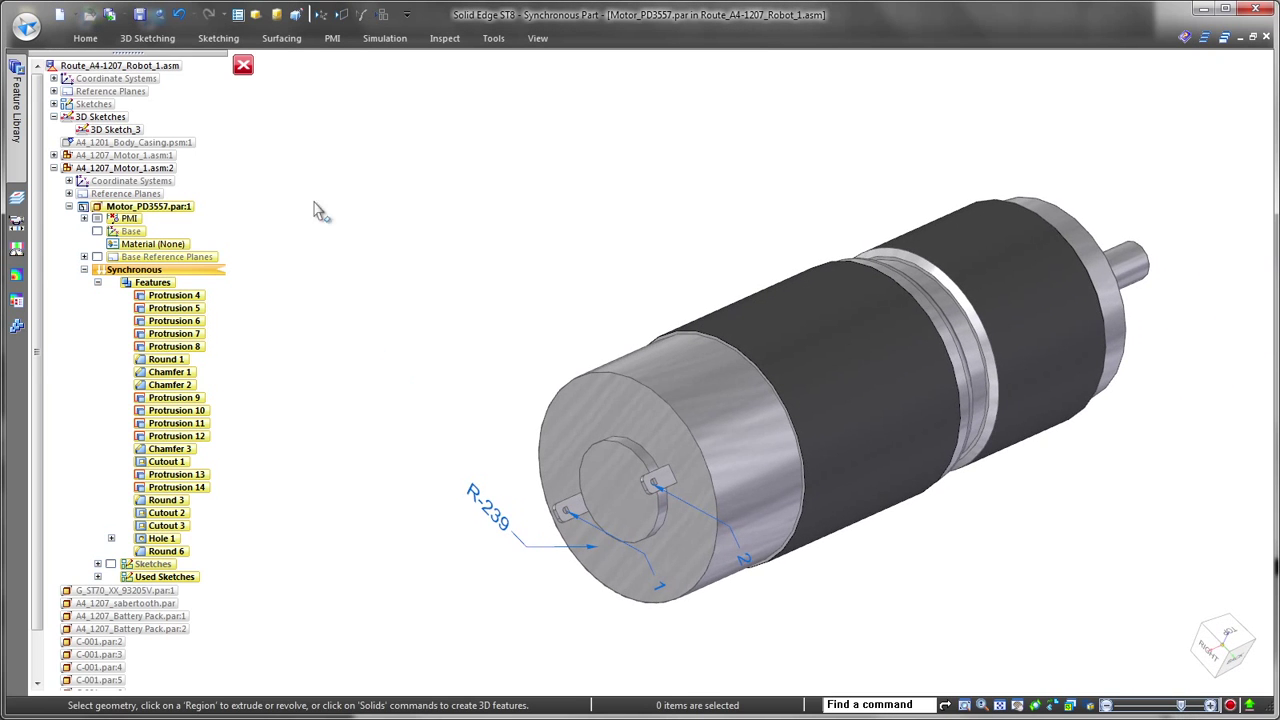
pyautogui.click(244, 66)
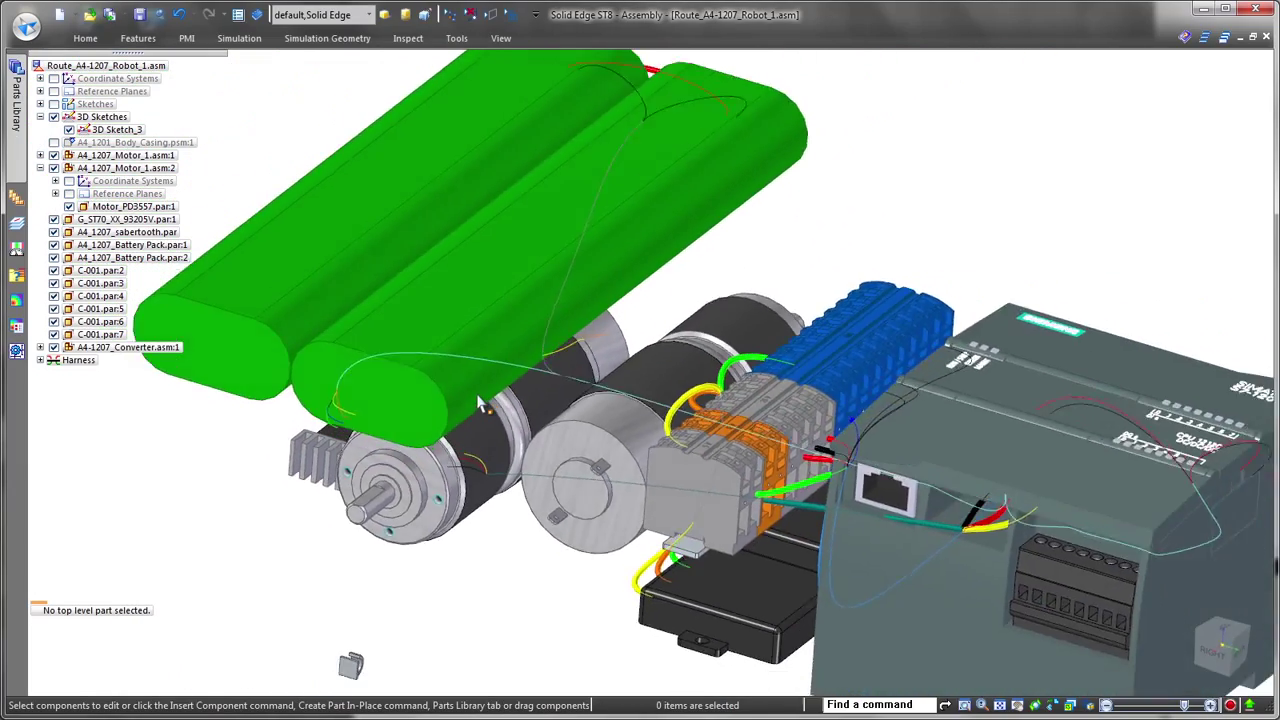
# Step: In the harness design environment, route the teal cable's path through the two loose C-001 clips below the motors
pyautogui.click(456, 38)
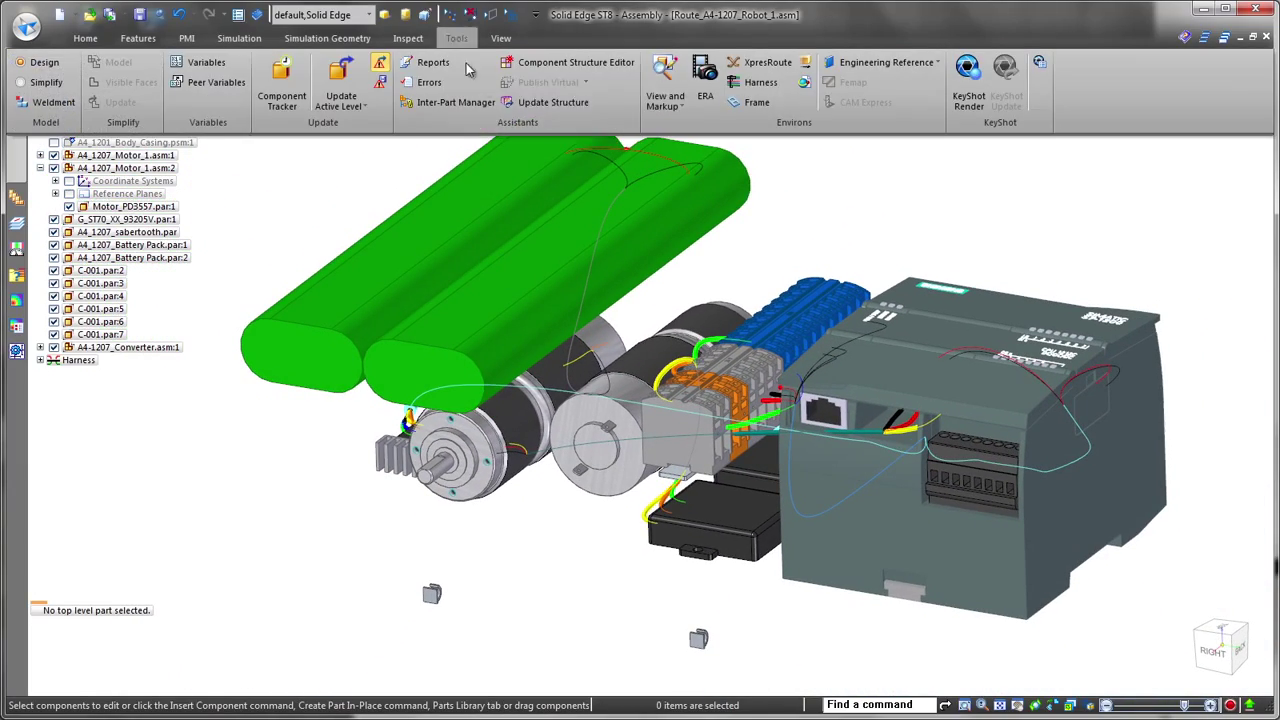
pyautogui.click(747, 87)
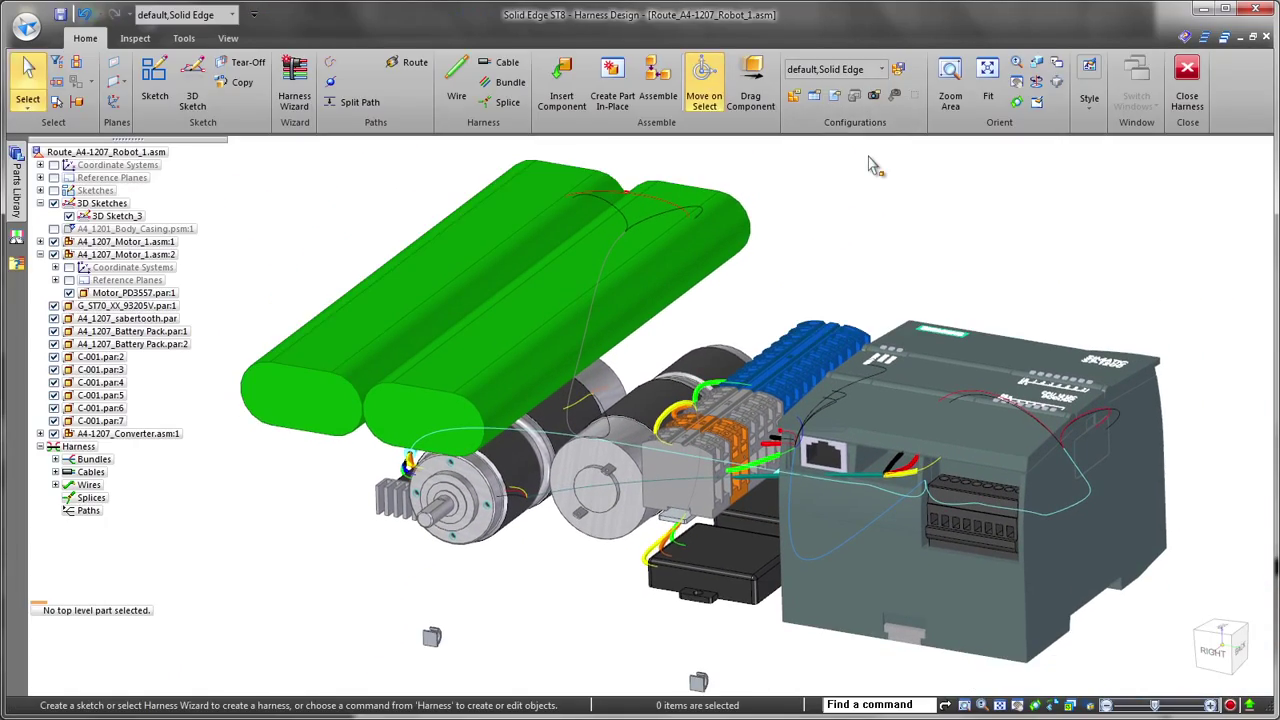
pyautogui.click(409, 66)
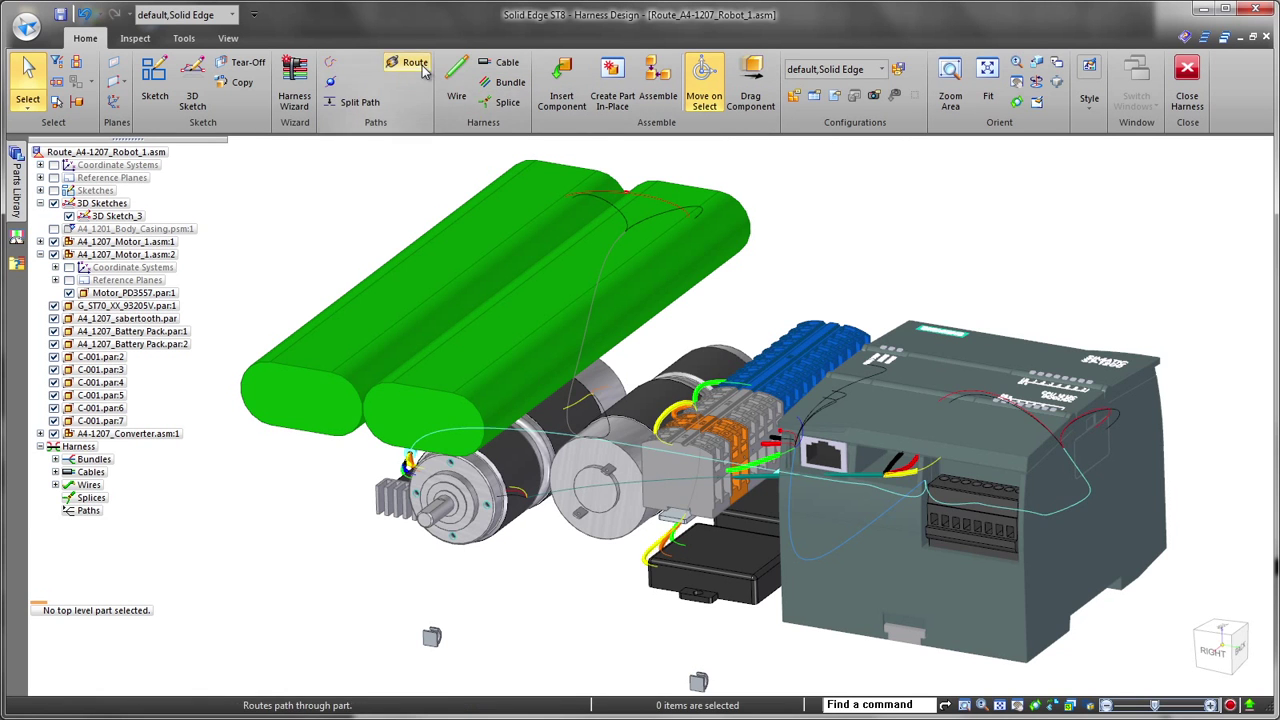
pyautogui.scroll(3, 892, 523)
pyautogui.scroll(1, 976, 254)
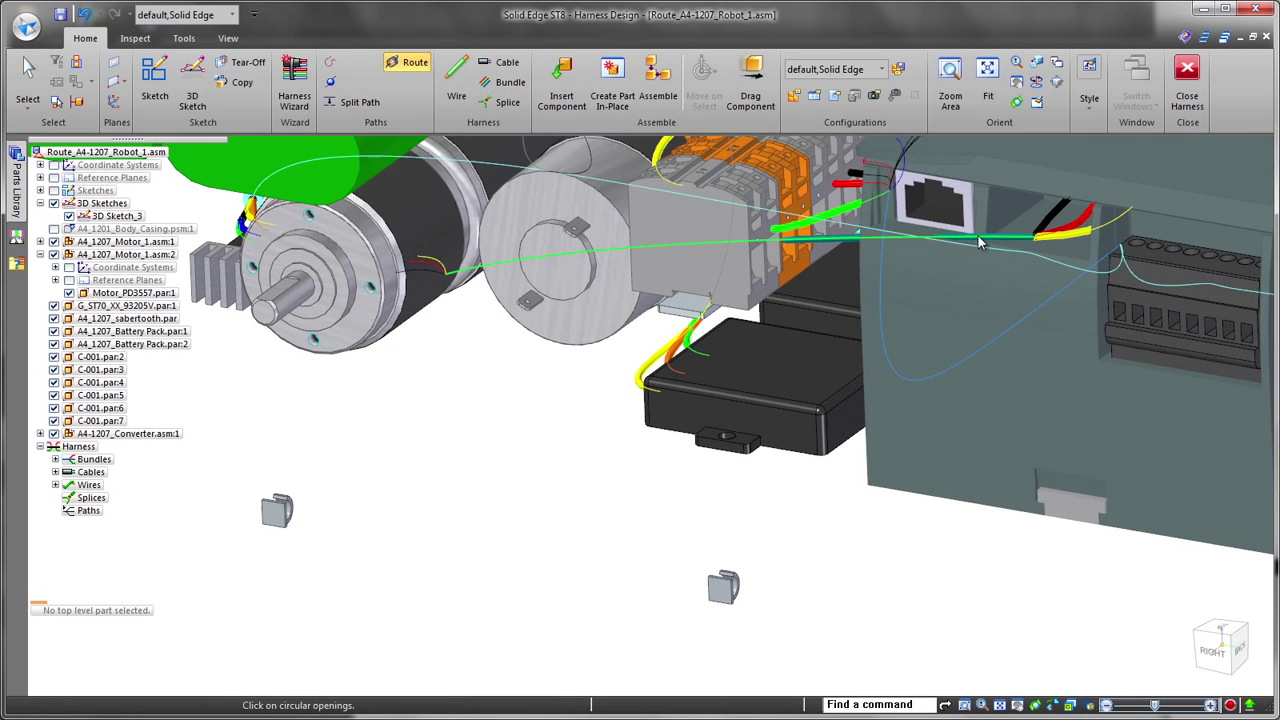
pyautogui.scroll(3, 733, 557)
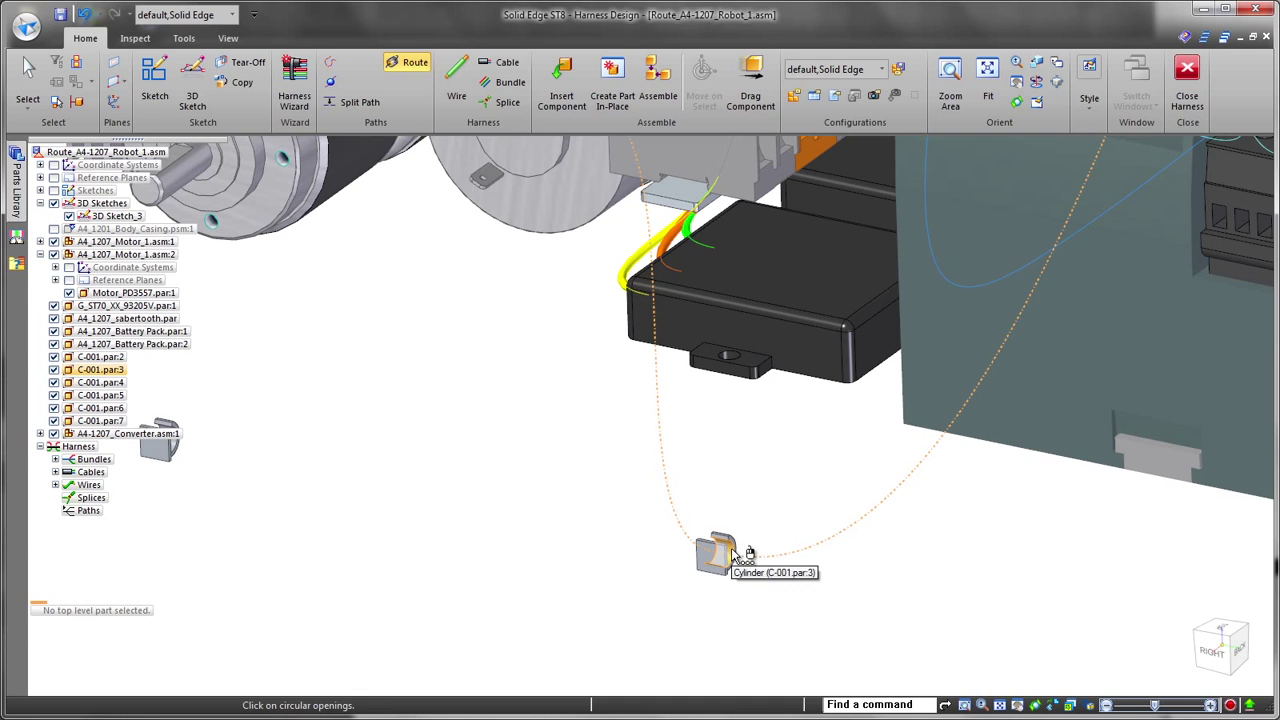
pyautogui.click(733, 555)
pyautogui.click(733, 557)
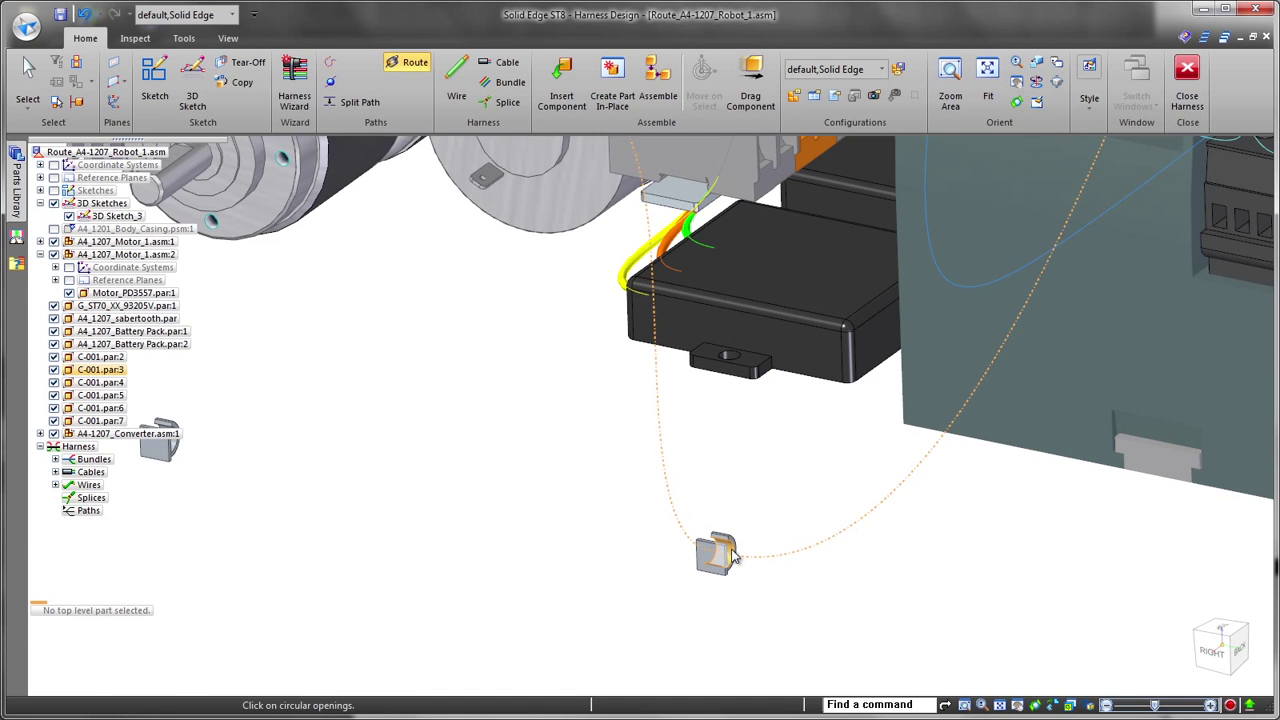
pyautogui.click(733, 557)
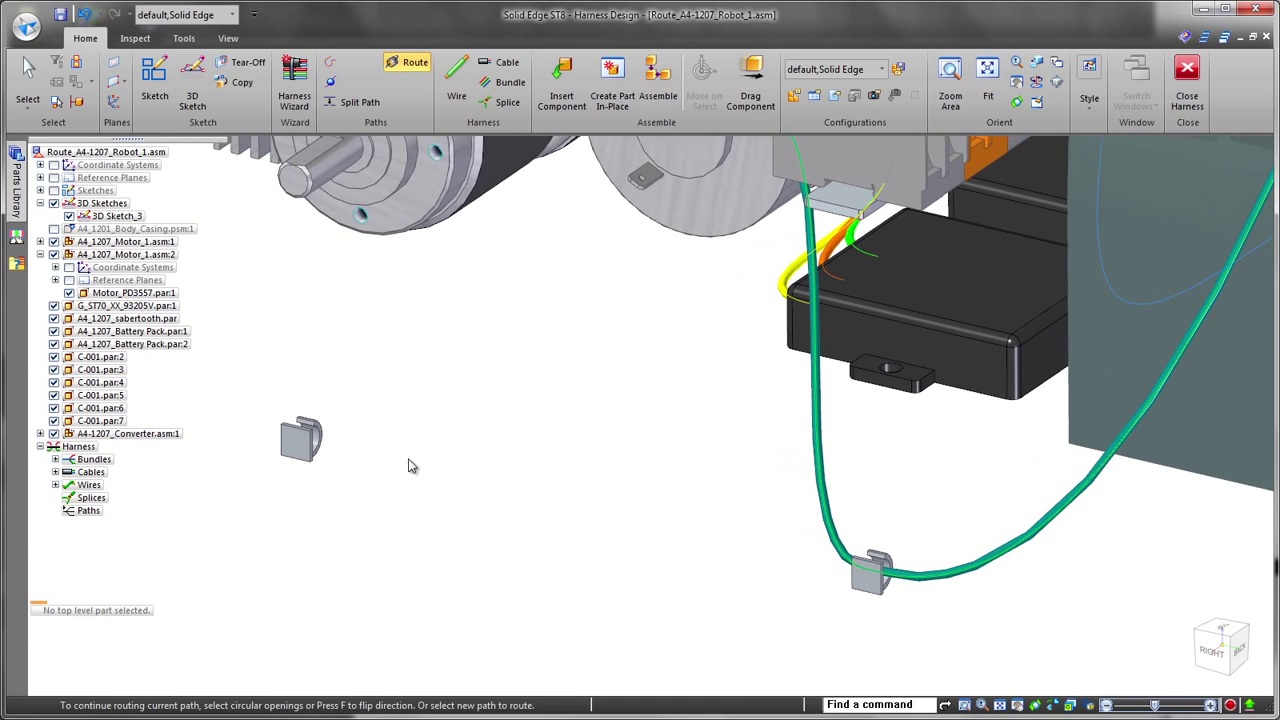
pyautogui.click(315, 447)
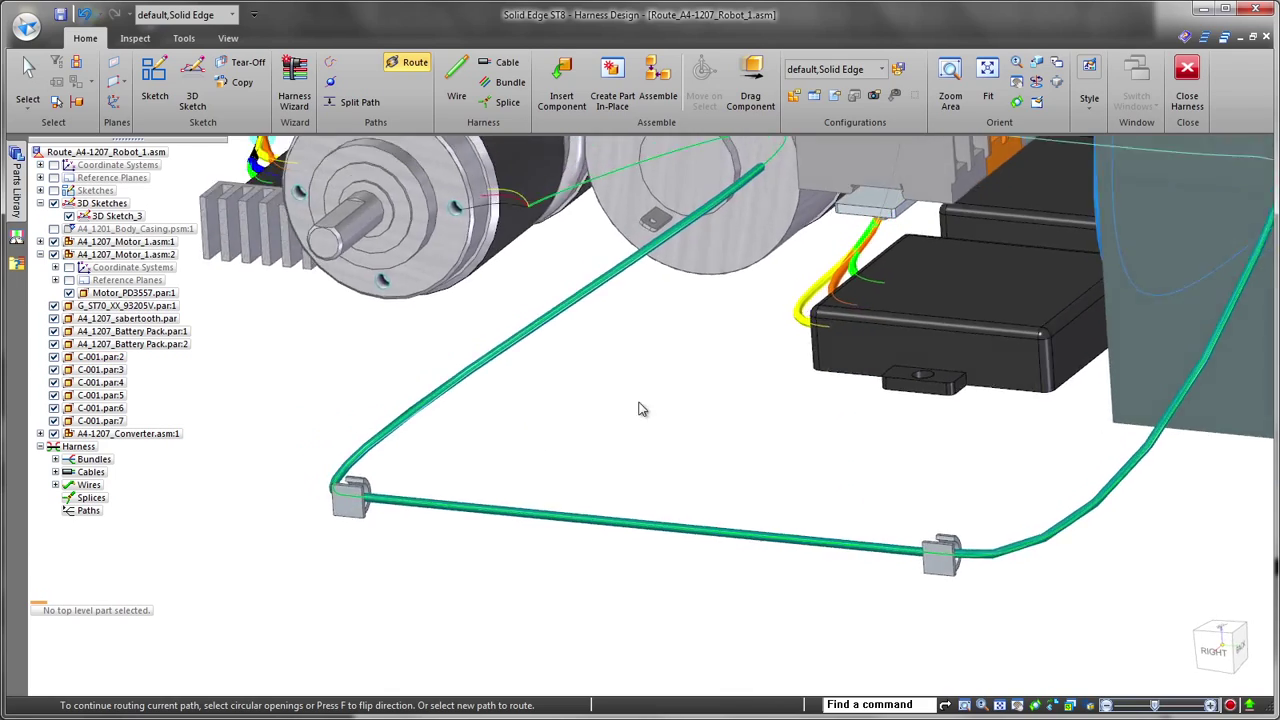
pyautogui.press('Escape')
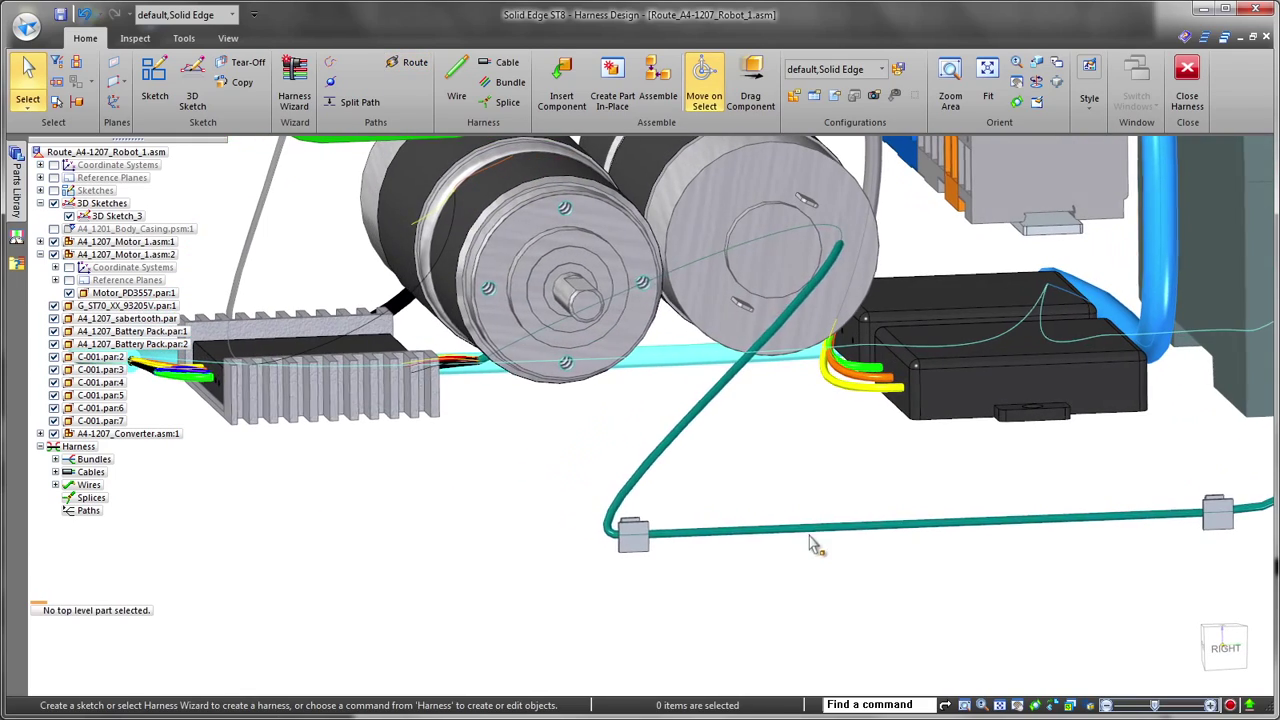
# Step: Edit cable C1's path, moving its point beside the second motor down and toward the first motor
pyautogui.click(818, 536)
pyautogui.click(881, 602)
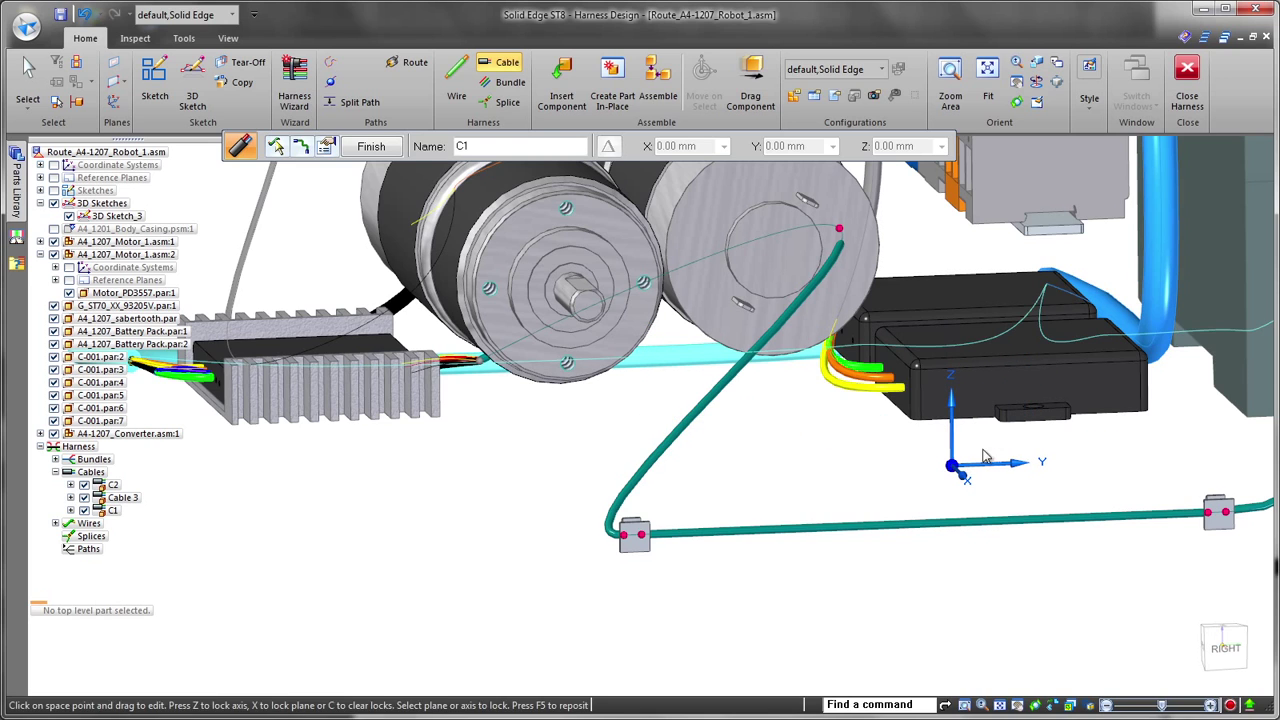
pyautogui.moveTo(818, 243); pyautogui.dragTo(645, 360)
pyautogui.moveTo(672, 420); pyautogui.dragTo(654, 517, button='middle')
pyautogui.rightClick(614, 555)
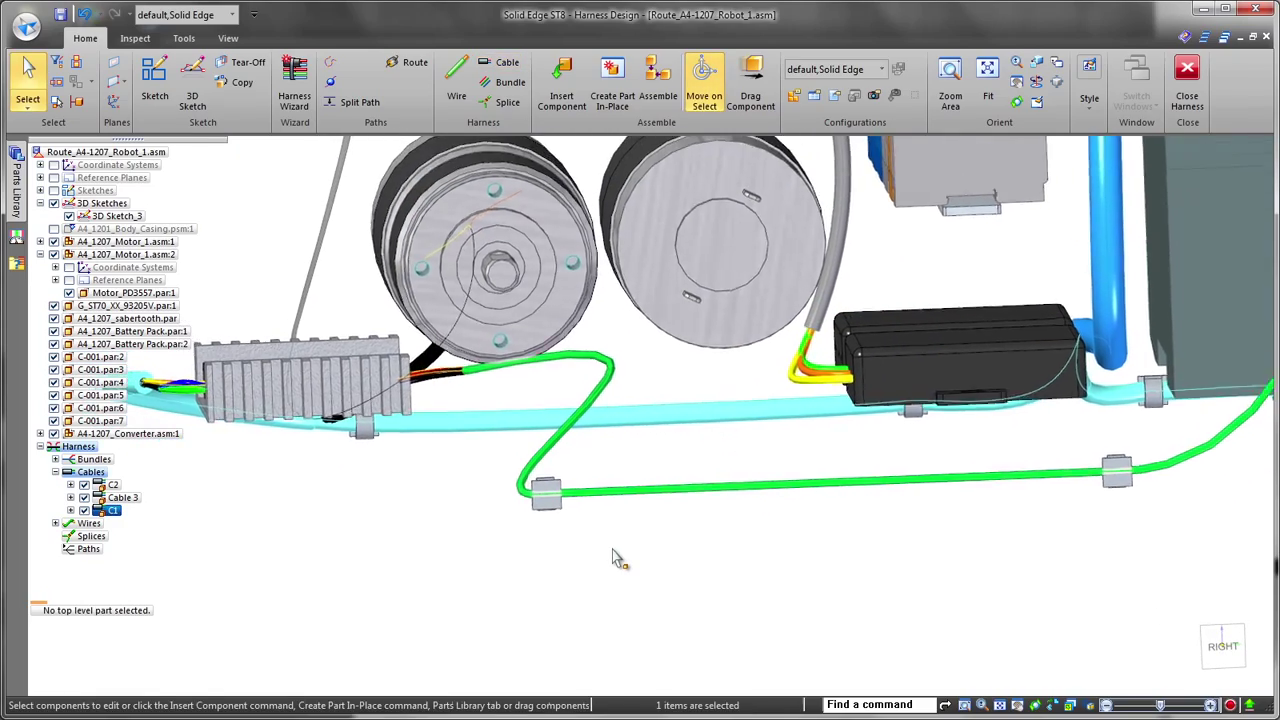
pyautogui.click(612, 553)
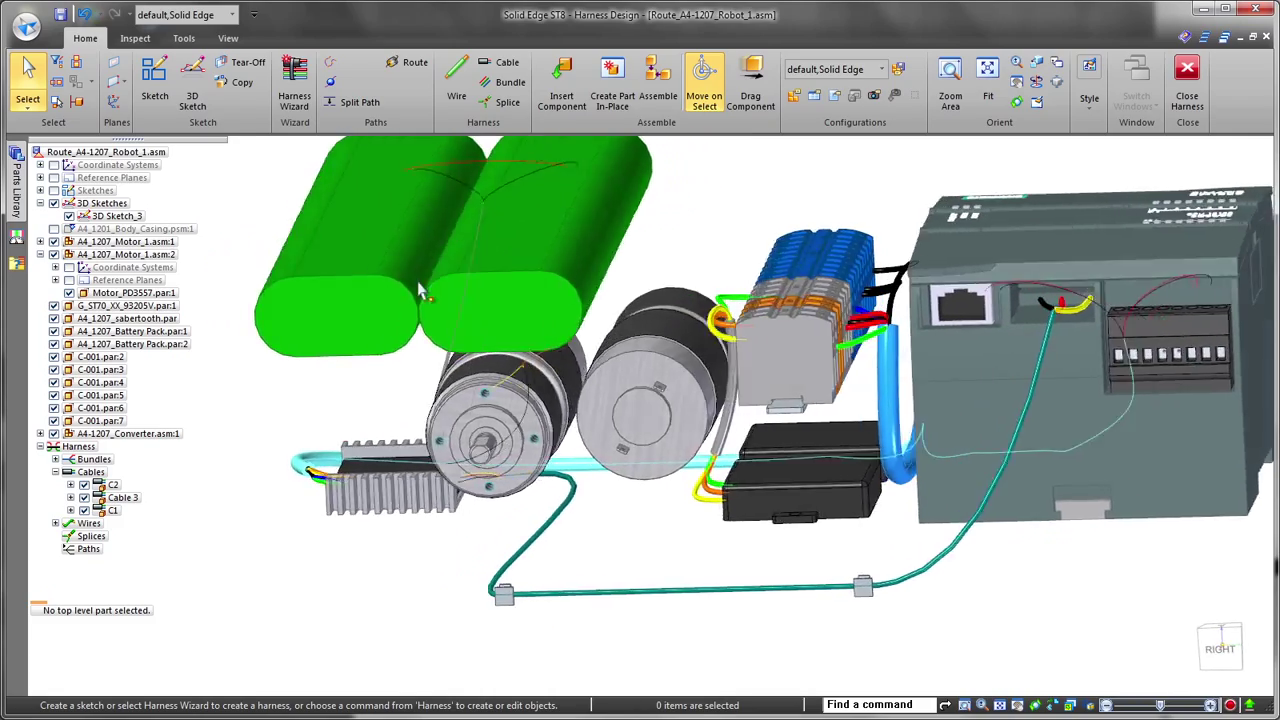
# Step: Split C1's path between the two lower clips and create a curved branch path from there to the second motor's terminal face
pyautogui.click(359, 101)
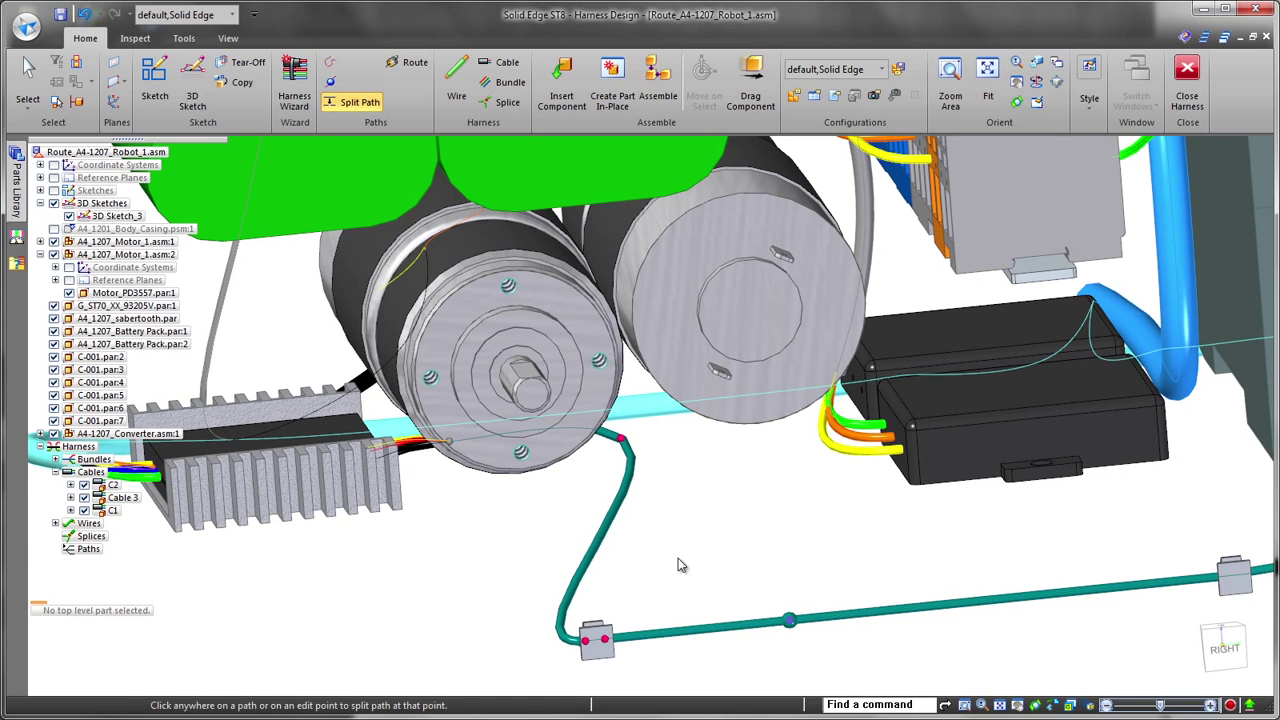
pyautogui.press('Escape')
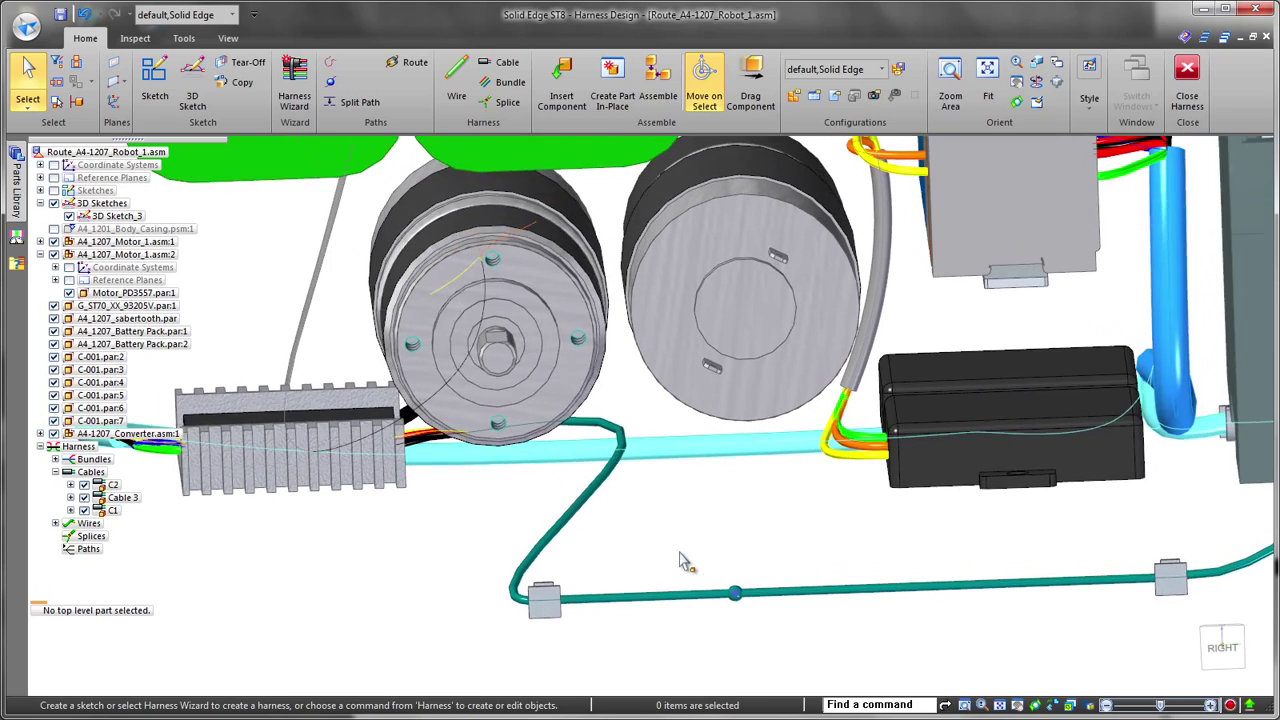
pyautogui.click(330, 62)
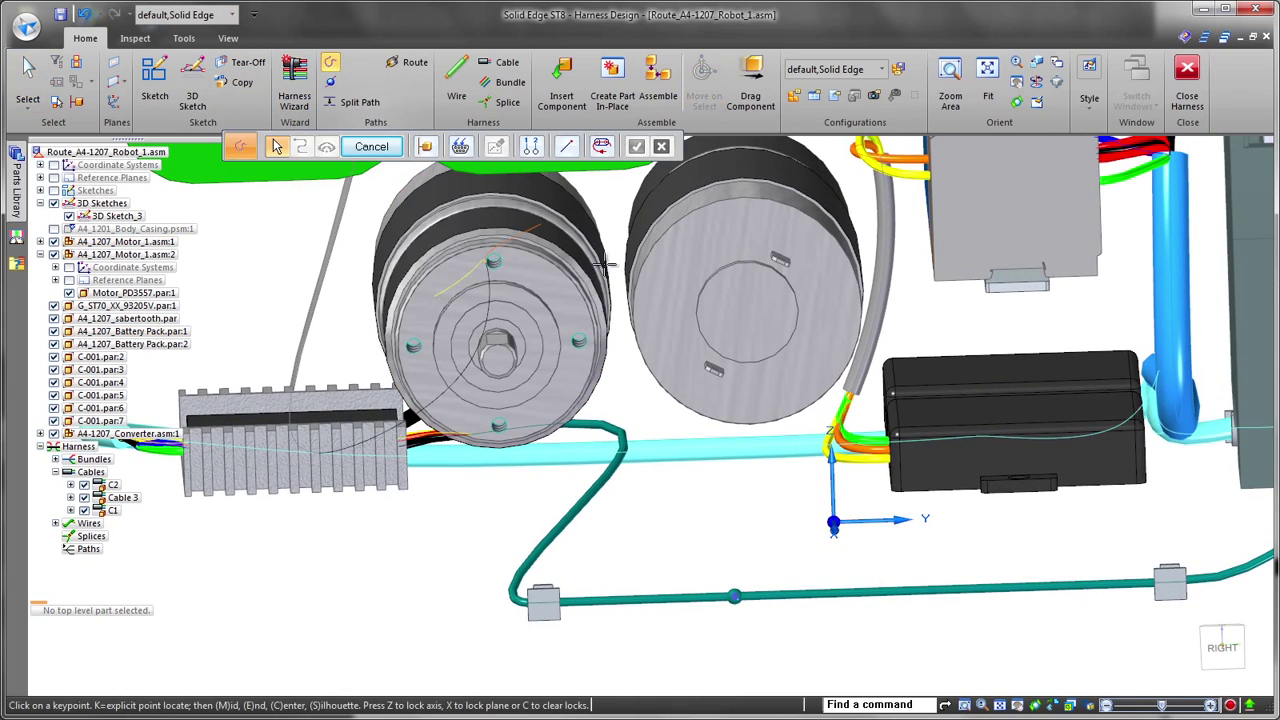
pyautogui.scroll(-3, 372, 590)
pyautogui.scroll(5, 372, 590)
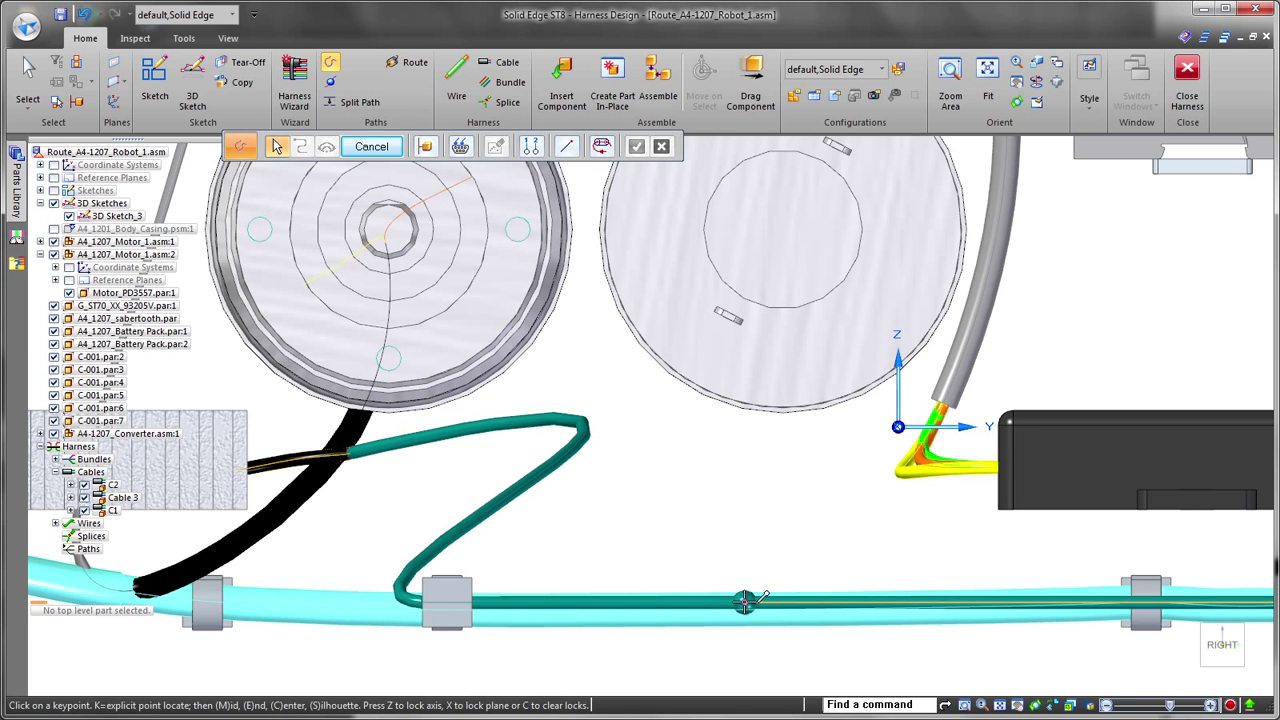
pyautogui.click(782, 548)
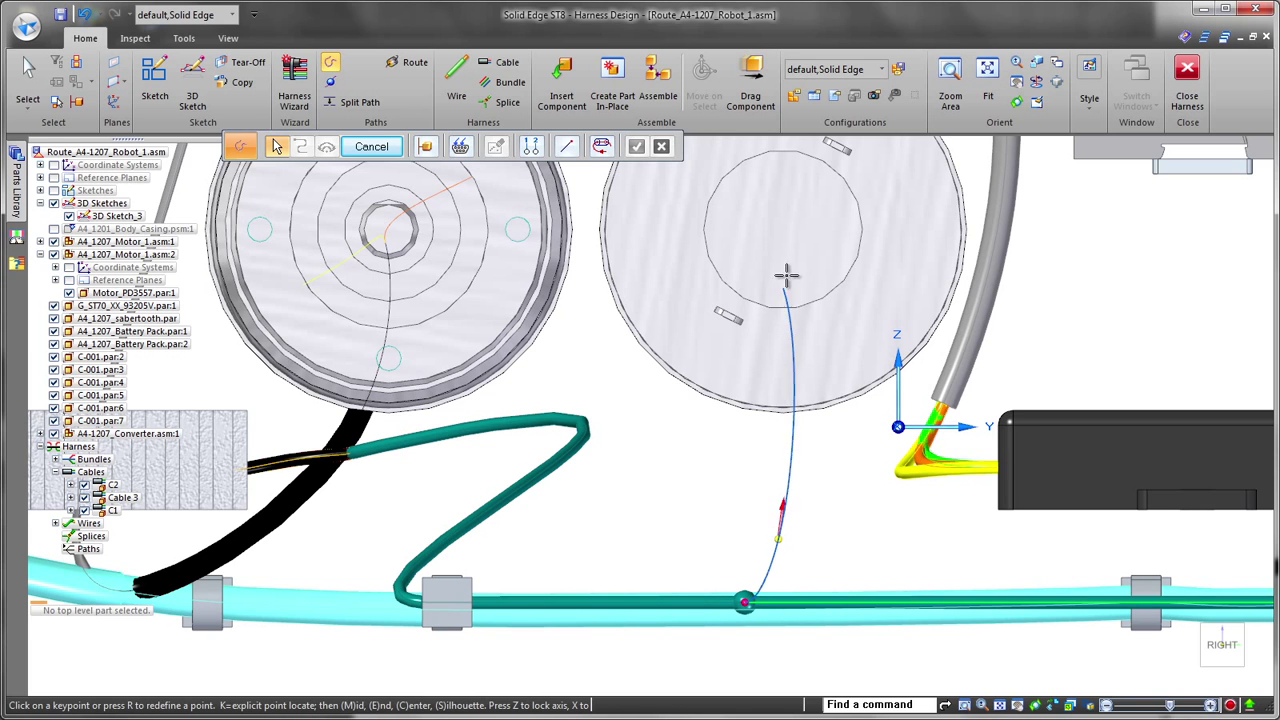
pyautogui.click(800, 218)
pyautogui.moveTo(834, 522); pyautogui.dragTo(1050, 443, button='middle')
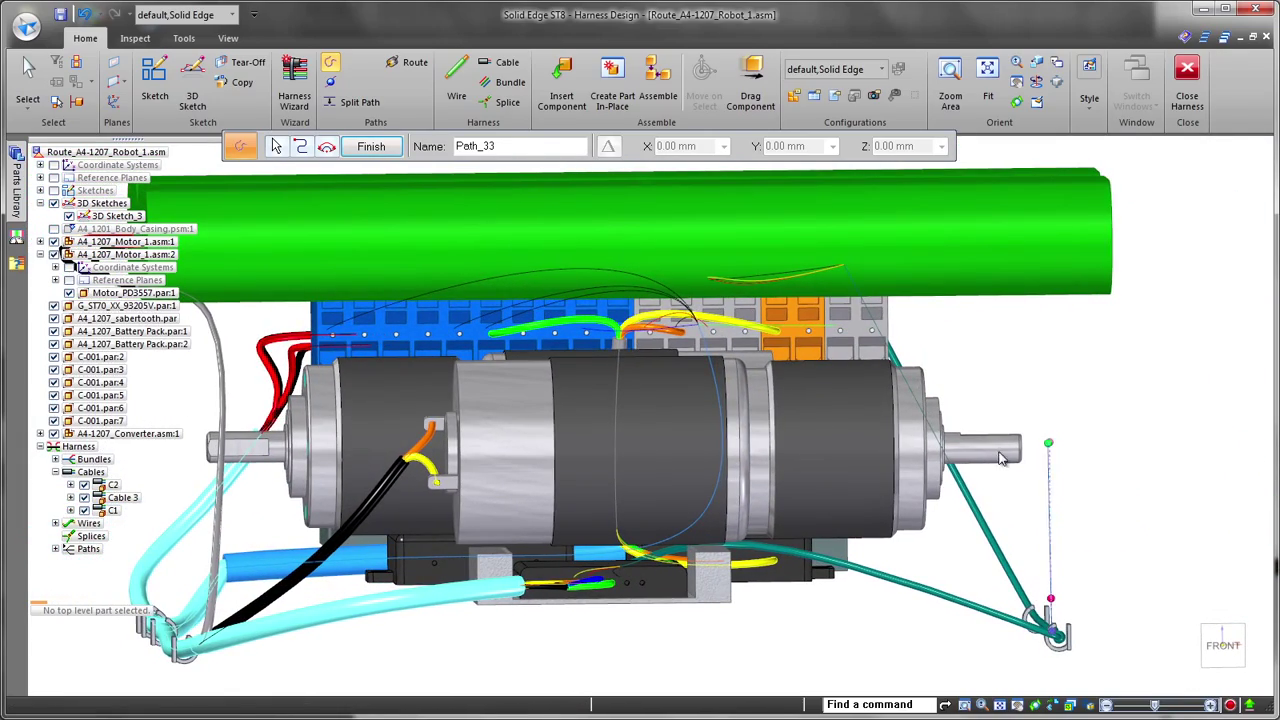
pyautogui.moveTo(864, 459); pyautogui.dragTo(1131, 508, button='middle')
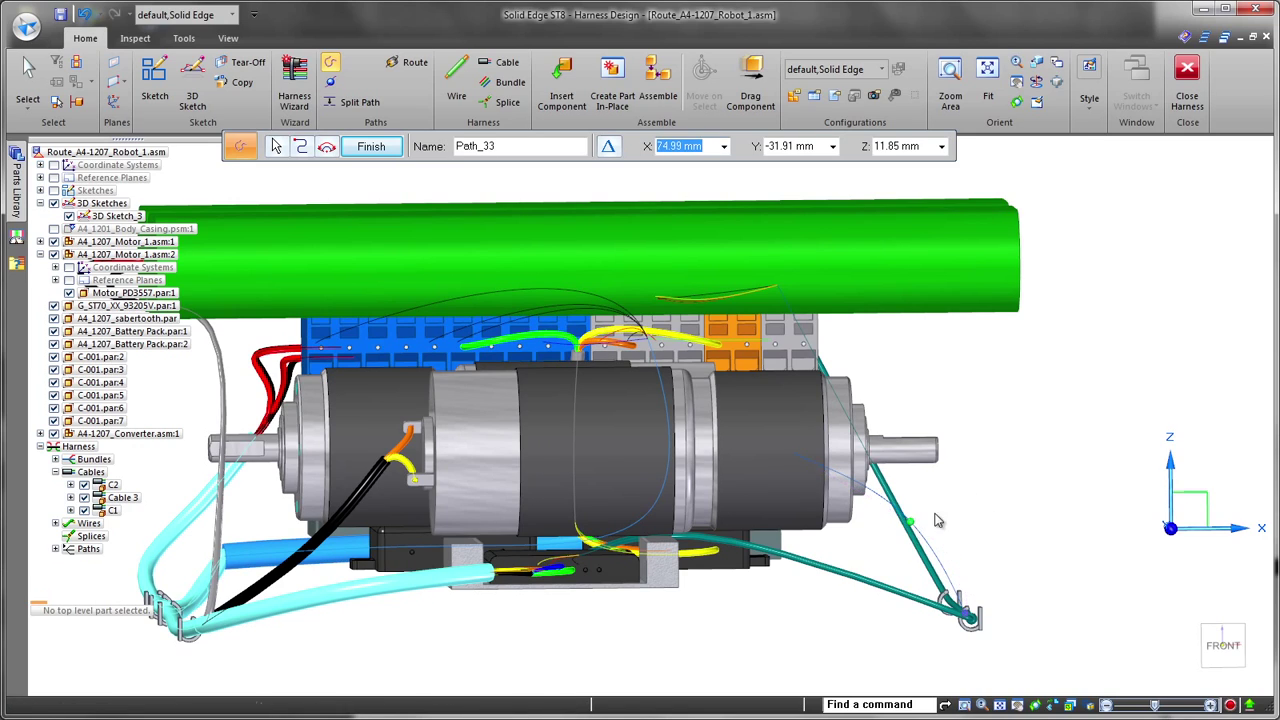
# Step: Create a curved path from the lower clip near the heat sink around to the wires at the heat sink's far end
pyautogui.moveTo(936, 520); pyautogui.dragTo(450, 590, button='middle')
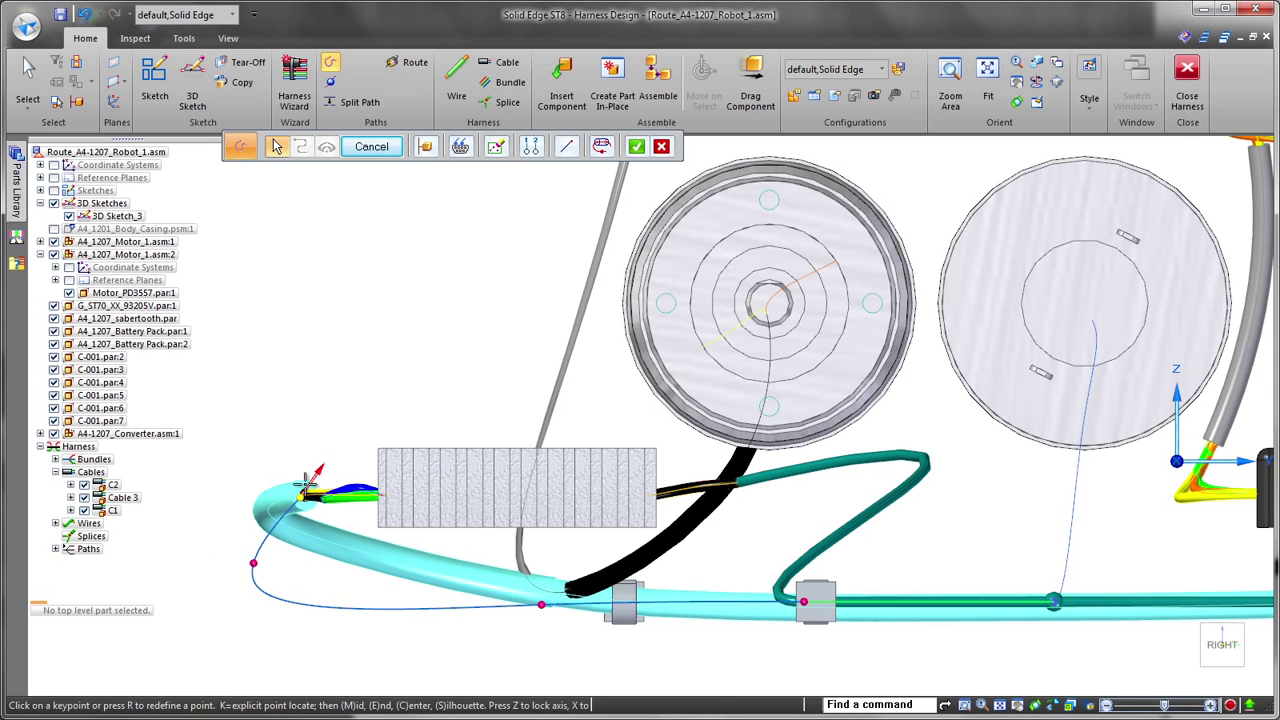
pyautogui.click(350, 450)
pyautogui.moveTo(350, 450); pyautogui.dragTo(987, 550, button='middle')
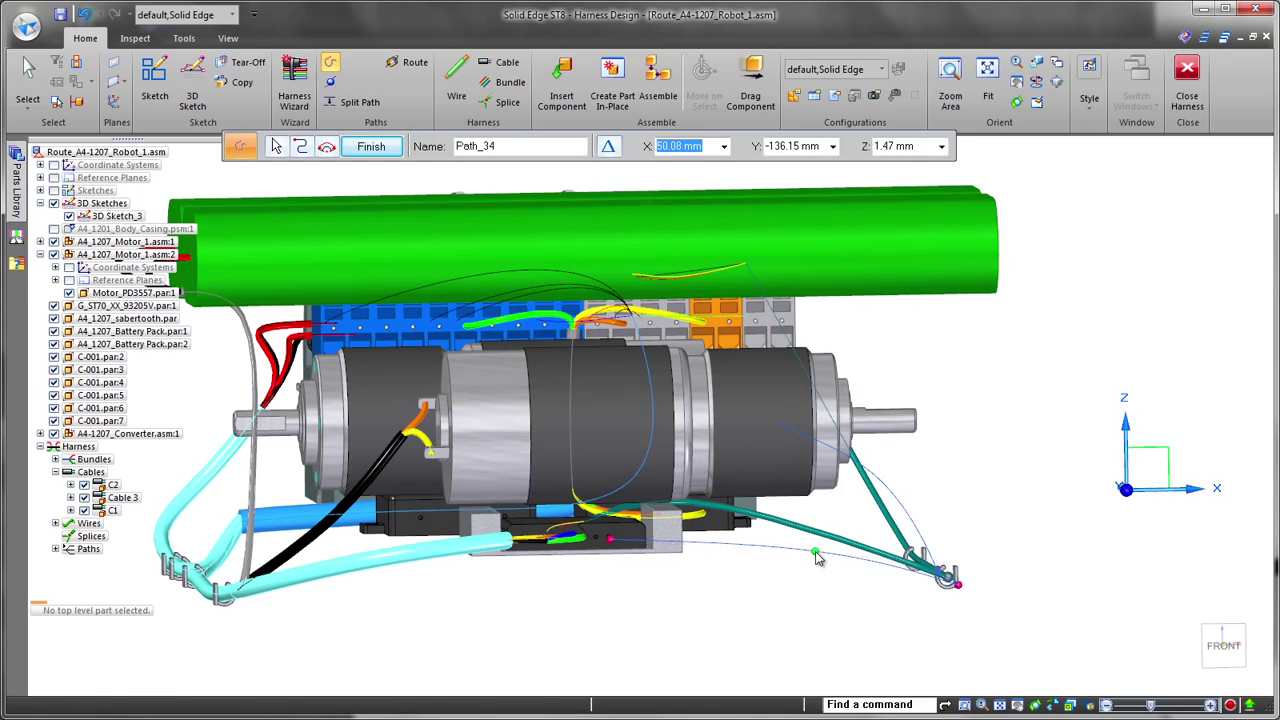
pyautogui.moveTo(817, 558); pyautogui.dragTo(660, 660, button='middle')
pyautogui.press('Escape')
# Step: Start the Wire command and display the connector terminal information on the second motor, Motor_PD3557.par
pyautogui.scroll(1, 667, 669)
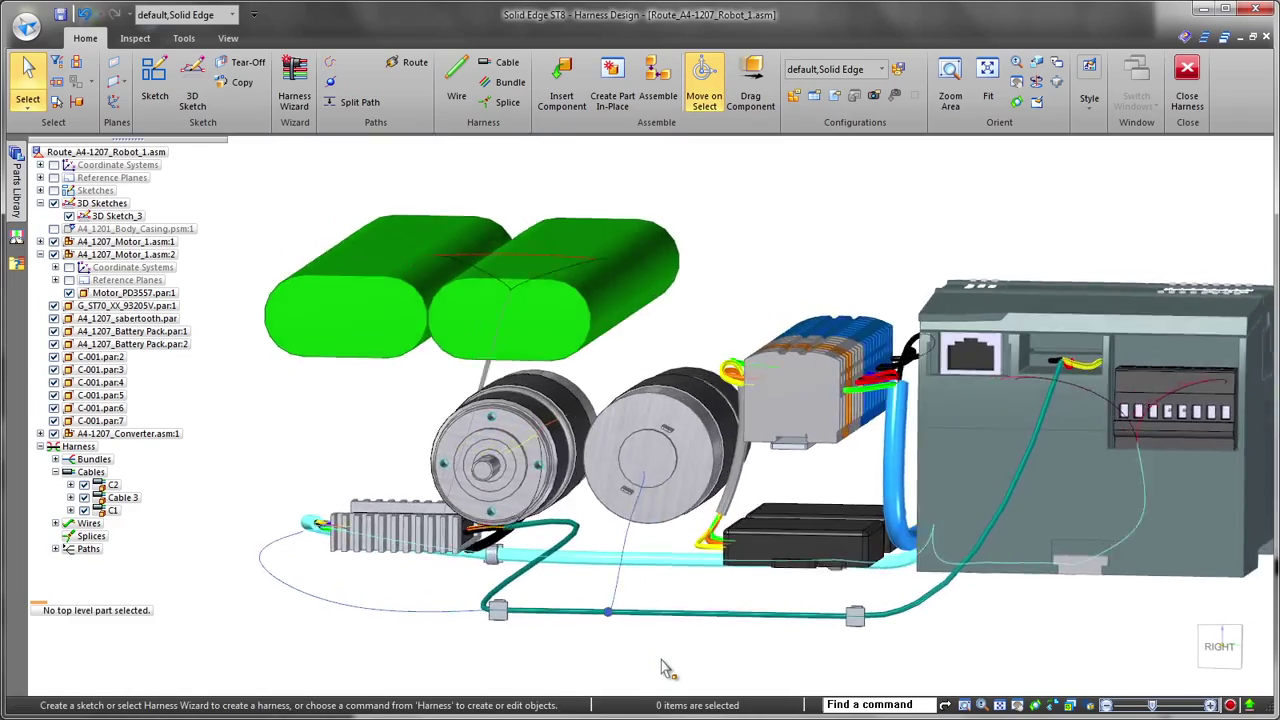
pyautogui.scroll(5, 660, 668)
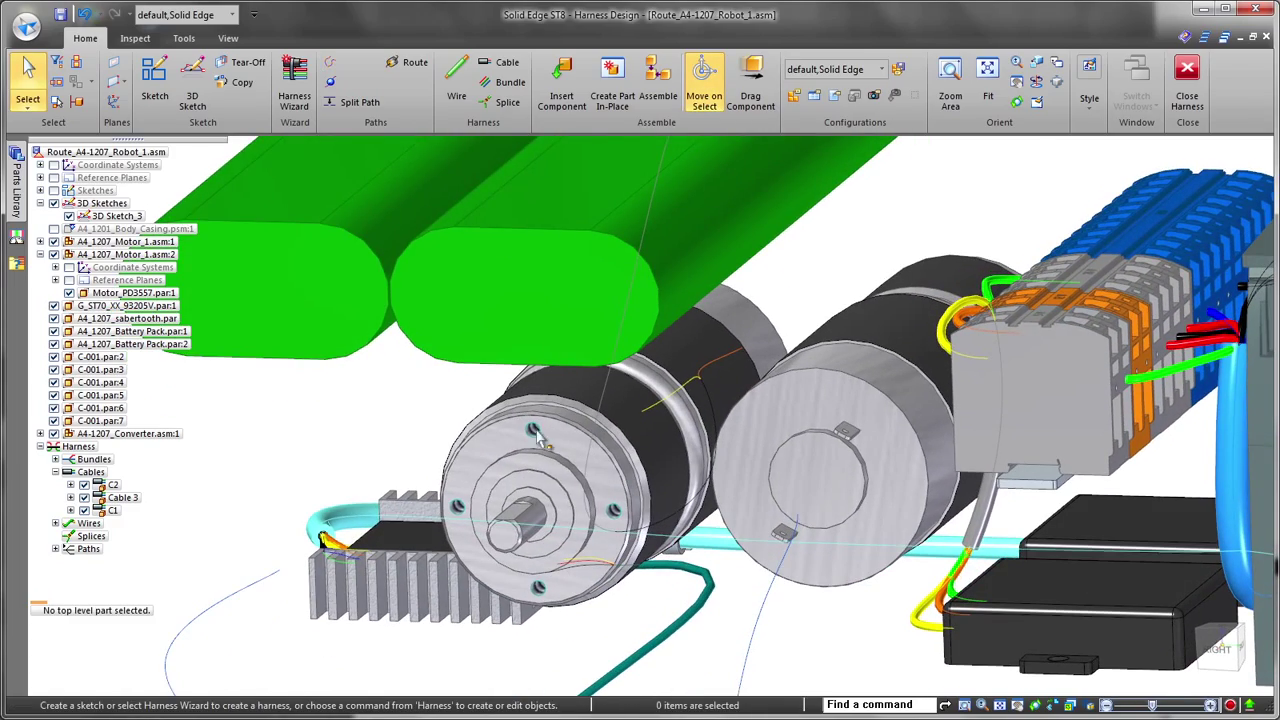
pyautogui.click(456, 75)
pyautogui.moveTo(908, 171); pyautogui.dragTo(830, 175, button='middle')
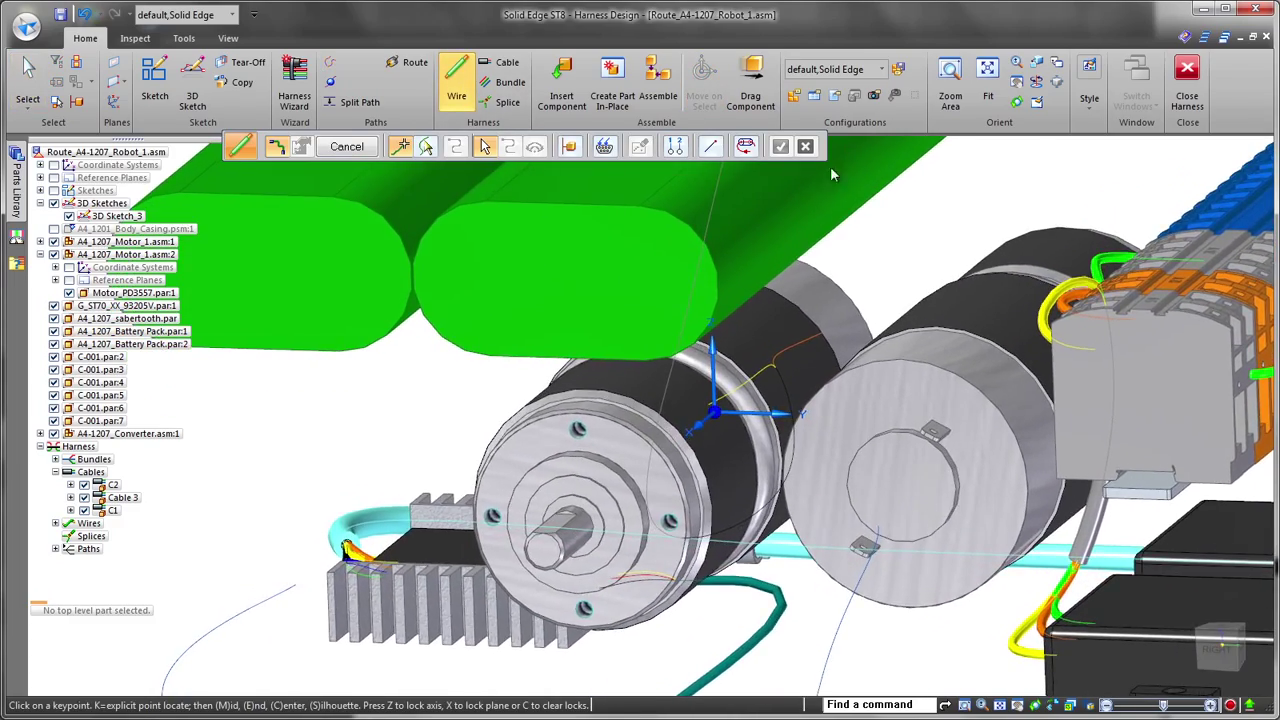
pyautogui.click(607, 147)
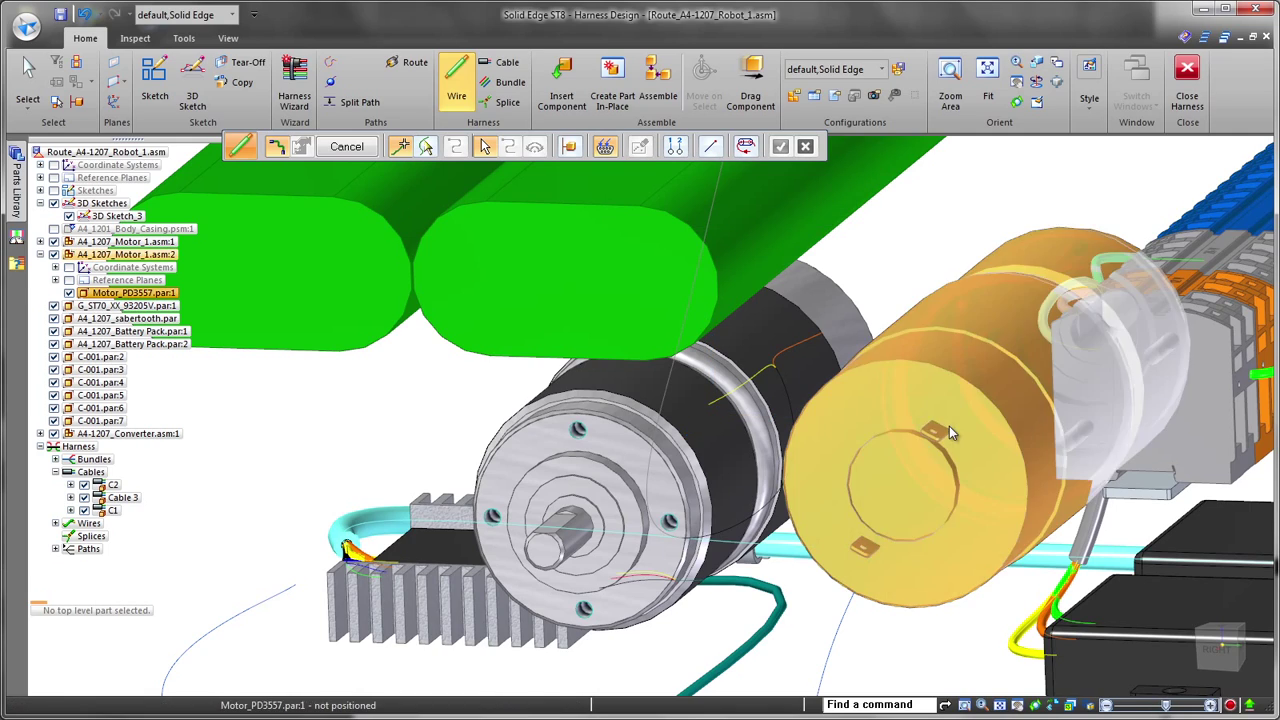
pyautogui.scroll(4, 948, 662)
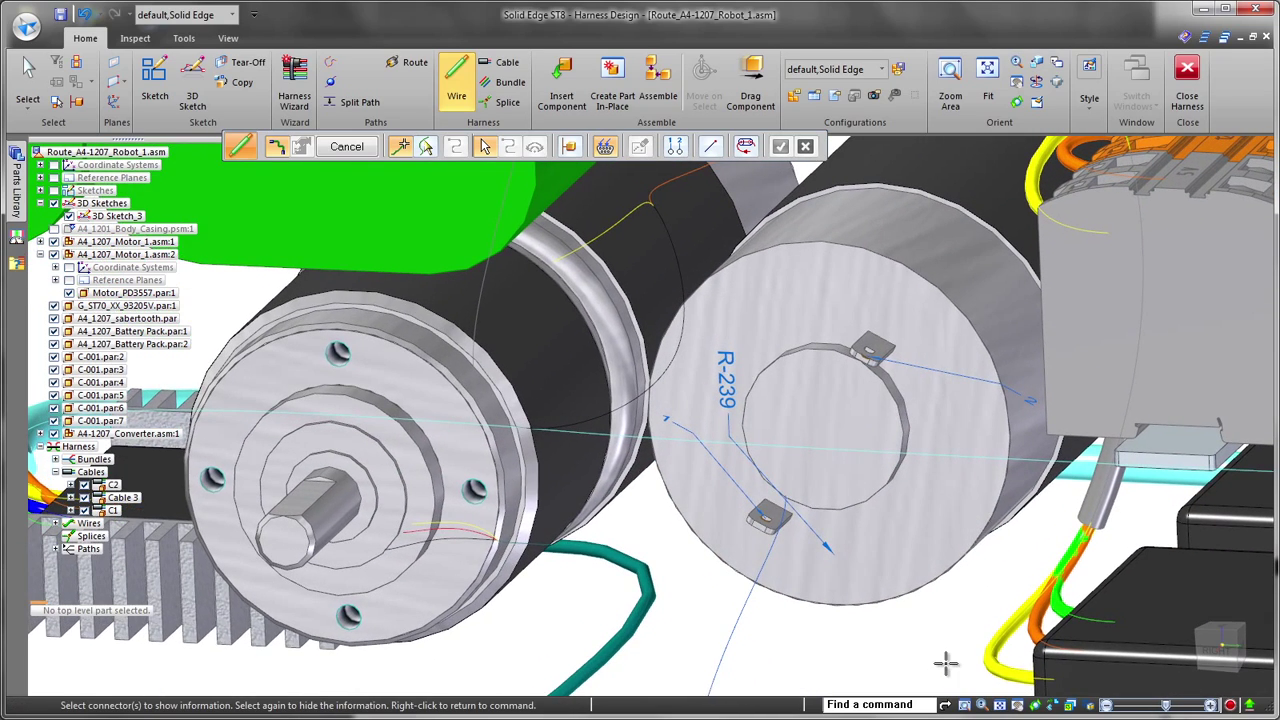
pyautogui.rightClick(946, 657)
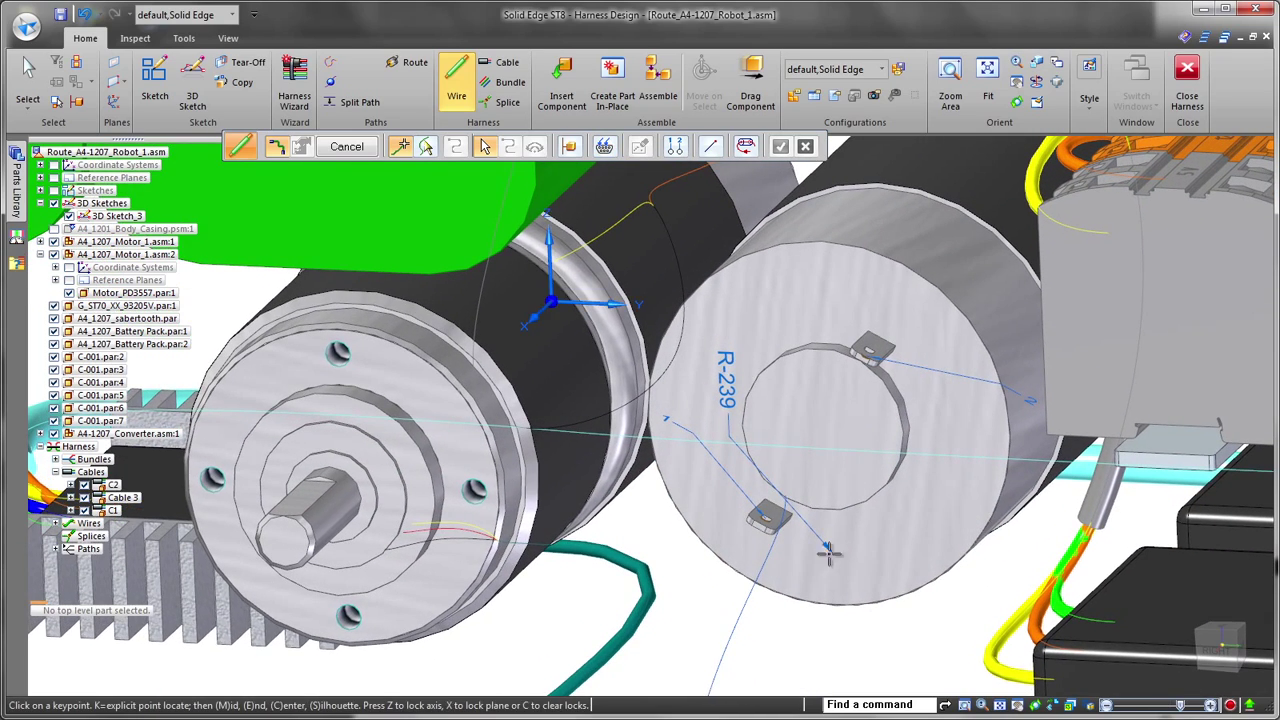
# Step: Create a 26-gage Stranded Copper Yellow wire from the second motor's lower terminal to the heat sink board's terminal beside the green wire
pyautogui.click(677, 150)
pyautogui.moveTo(765, 516); pyautogui.dragTo(593, 494, button='middle')
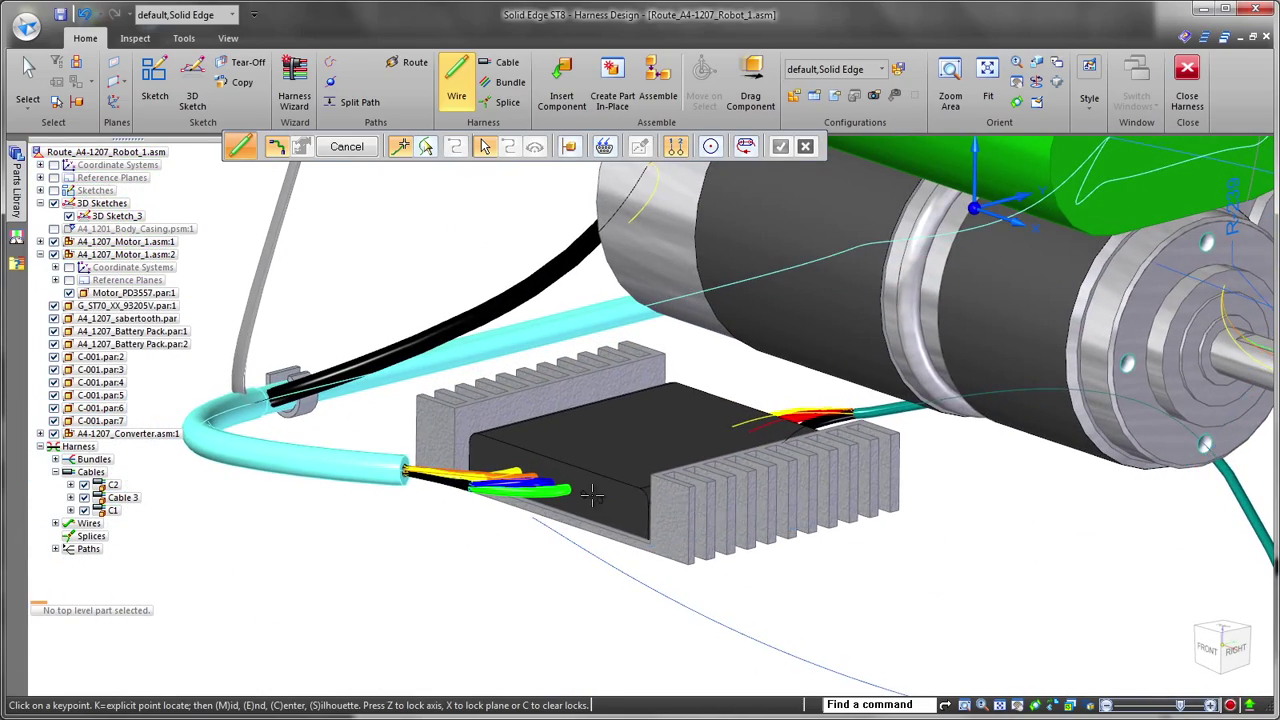
pyautogui.click(584, 495)
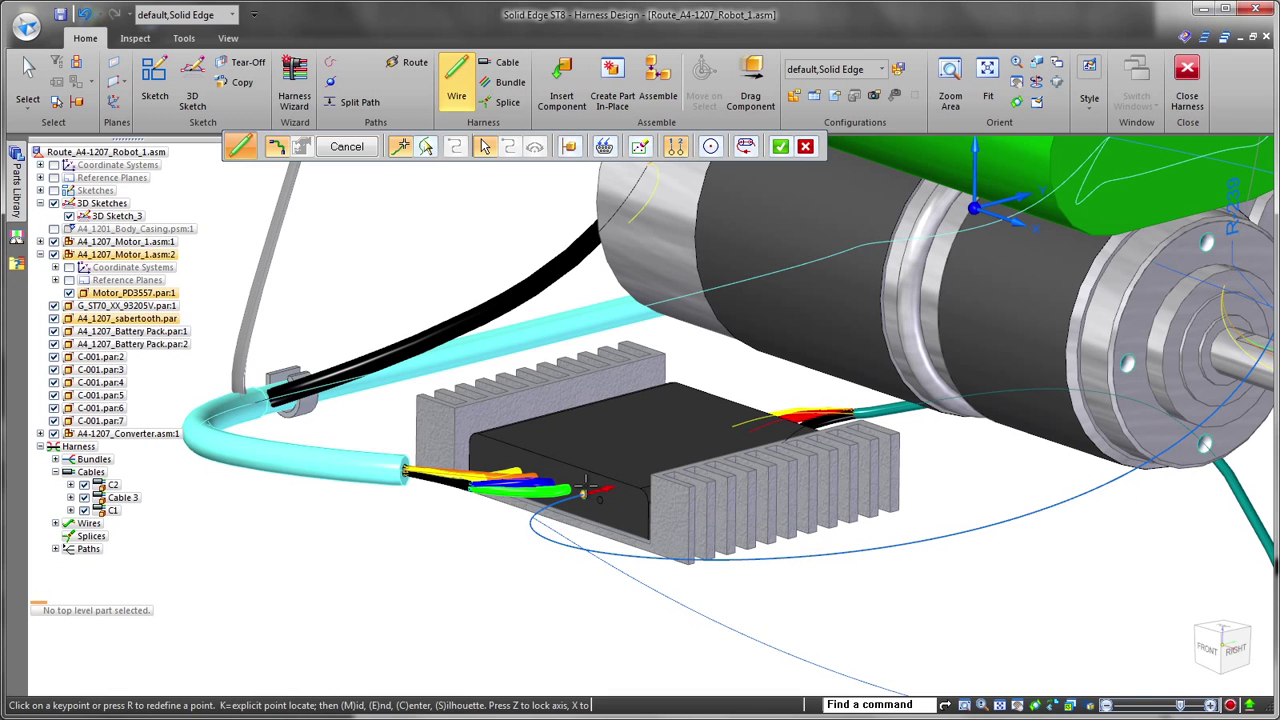
pyautogui.rightClick(586, 489)
pyautogui.rightClick(577, 471)
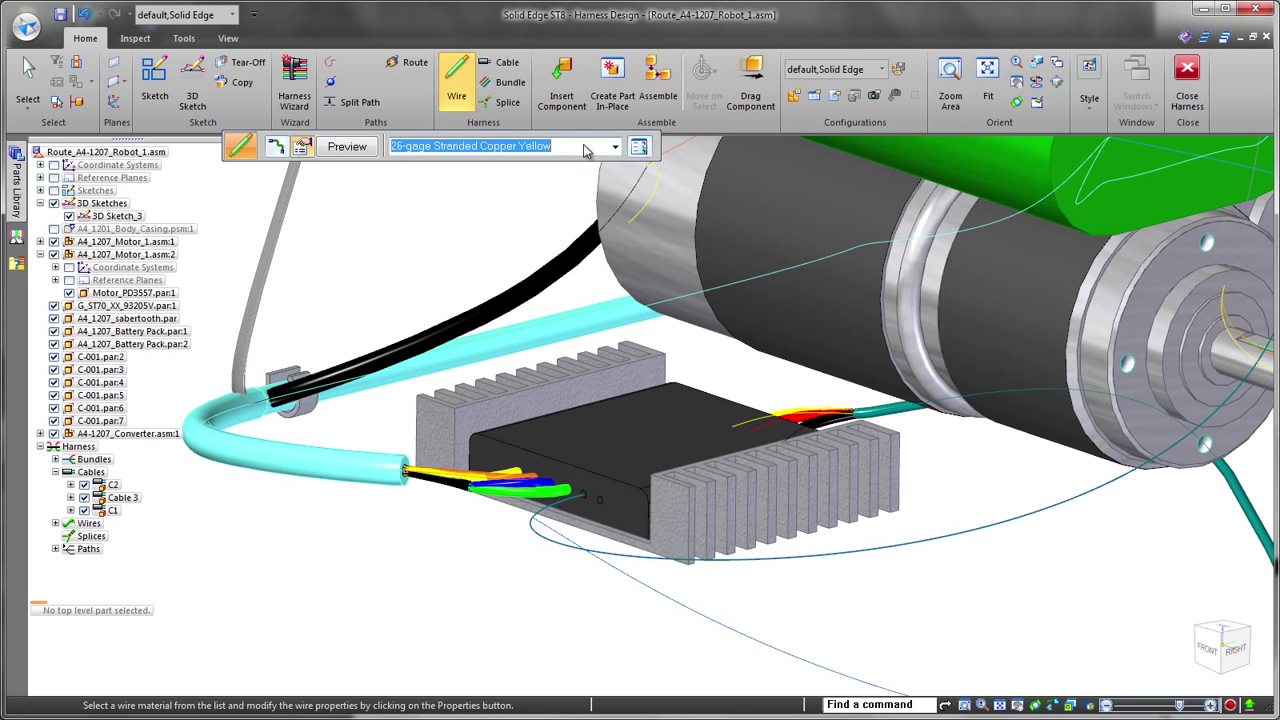
pyautogui.rightClick(825, 633)
pyautogui.moveTo(825, 633)
pyautogui.mouseDown(button='middle')
pyautogui.moveTo(893, 543)
pyautogui.moveTo(866, 469)
pyautogui.moveTo(940, 497)
pyautogui.moveTo(1017, 357)
pyautogui.mouseUp(button='middle')
pyautogui.rightClick(914, 497)
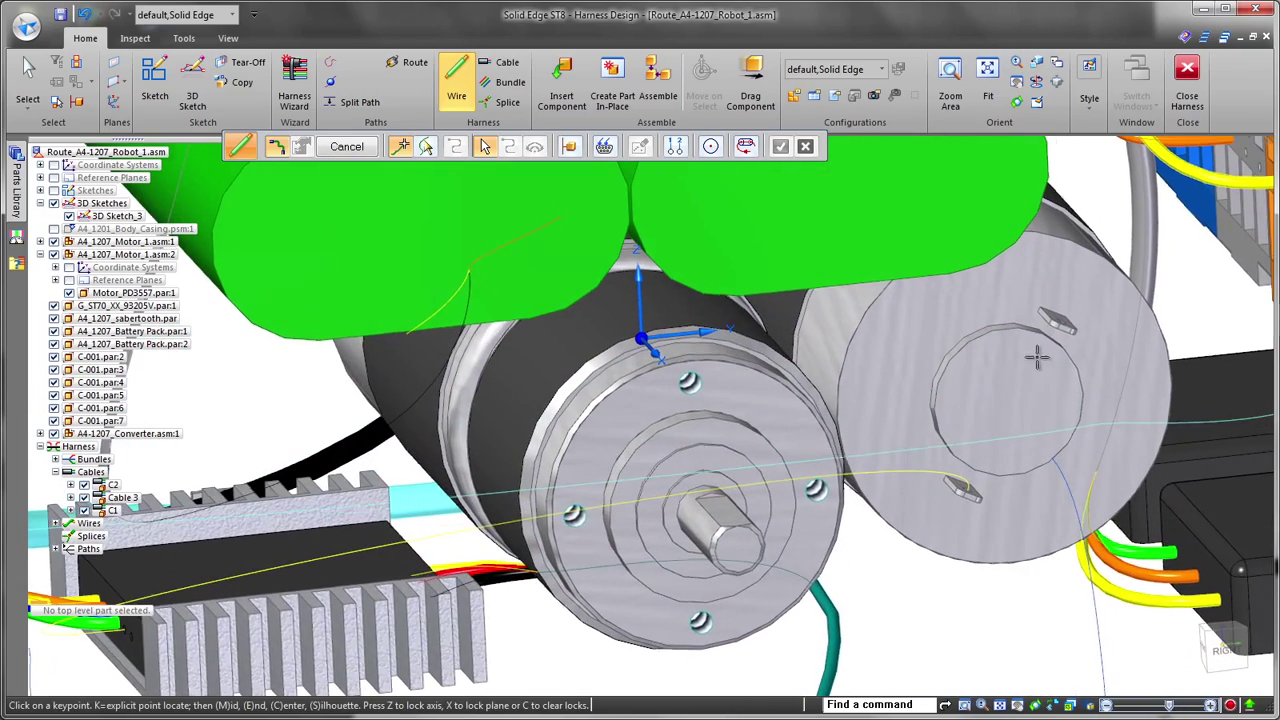
# Step: Create a red wire from the second motor's upper terminal to the heat sink board's adjacent free terminal
pyautogui.click(674, 152)
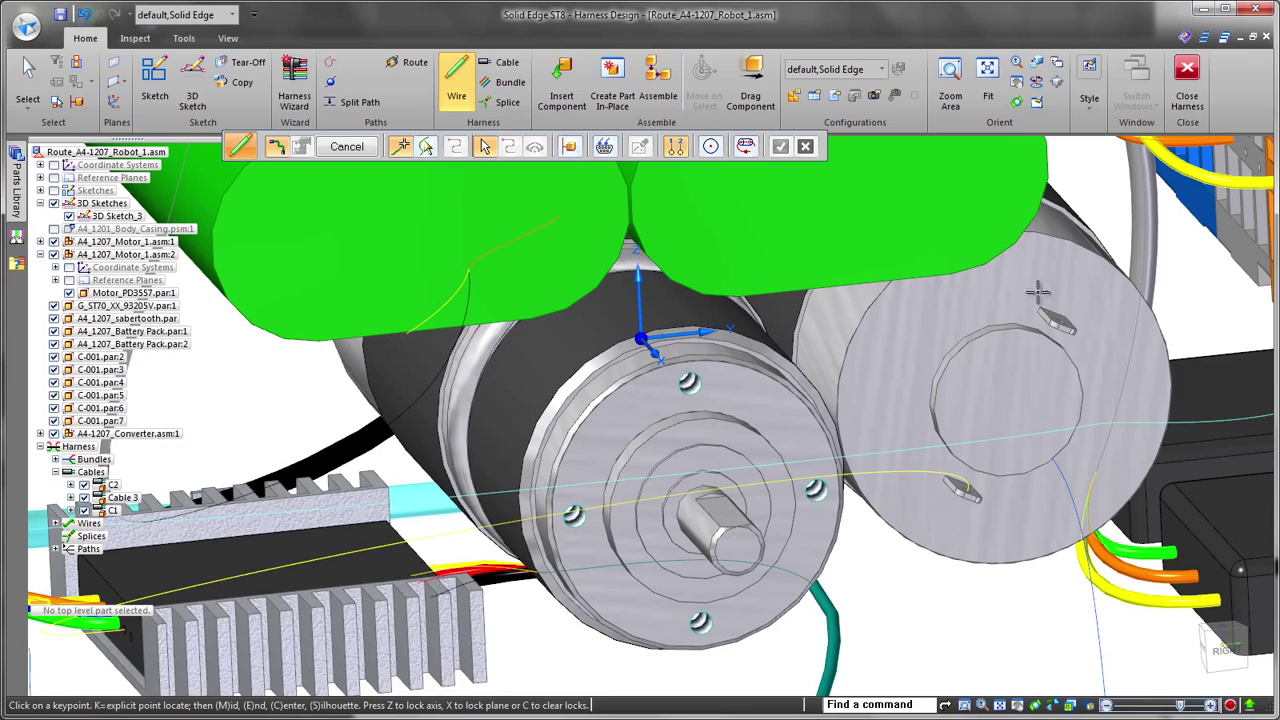
pyautogui.moveTo(1060, 330); pyautogui.dragTo(520, 493, button='middle')
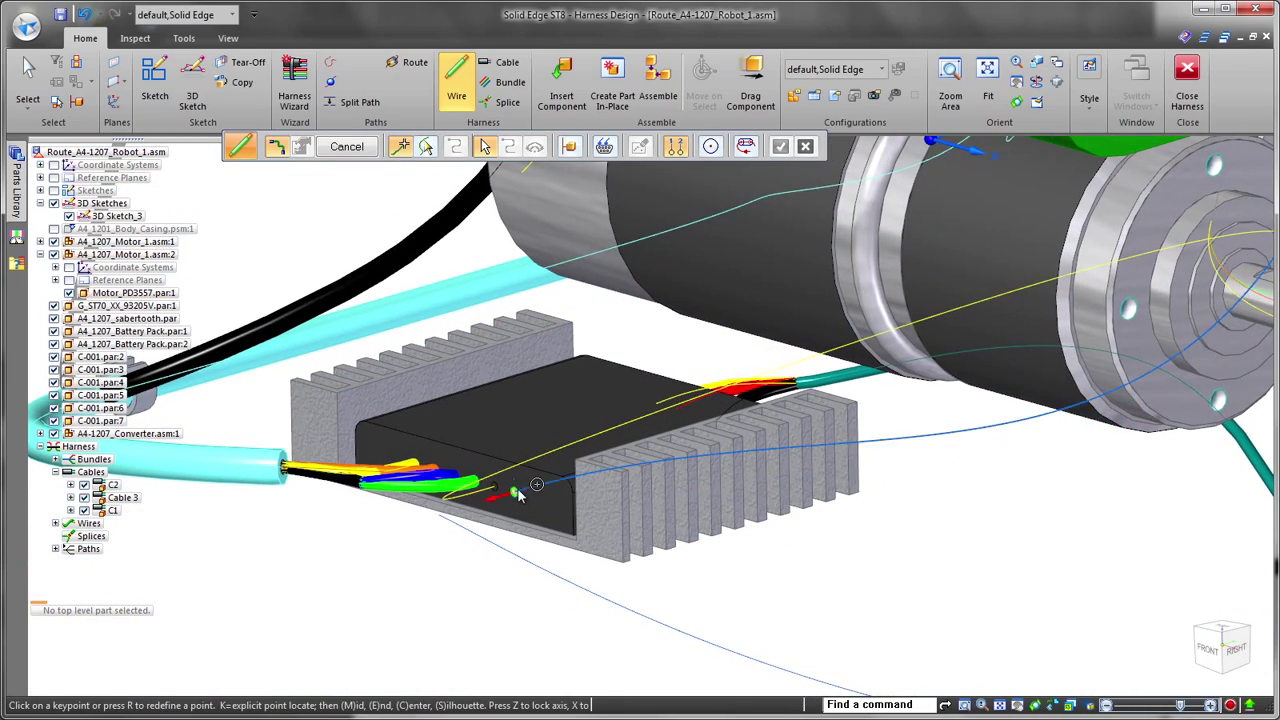
pyautogui.click(518, 490)
pyautogui.rightClick(492, 501)
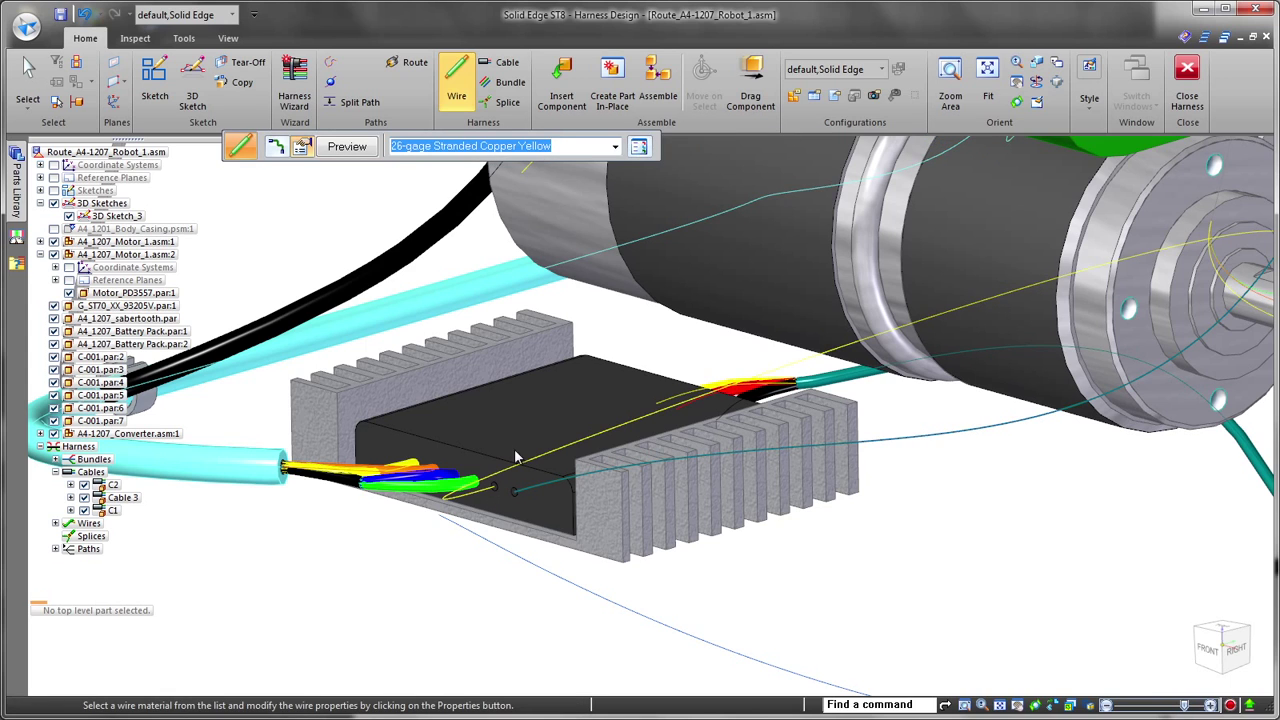
pyautogui.rightClick(524, 471)
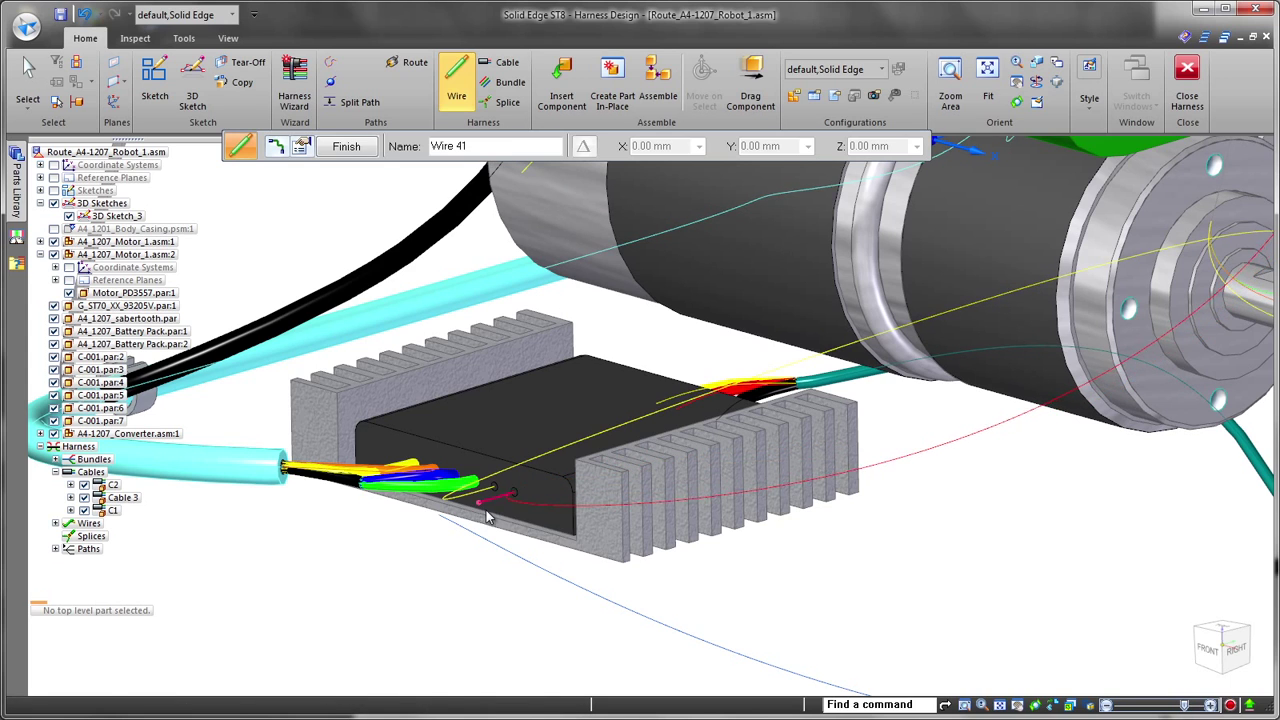
pyautogui.moveTo(487, 516); pyautogui.dragTo(868, 316, button='middle')
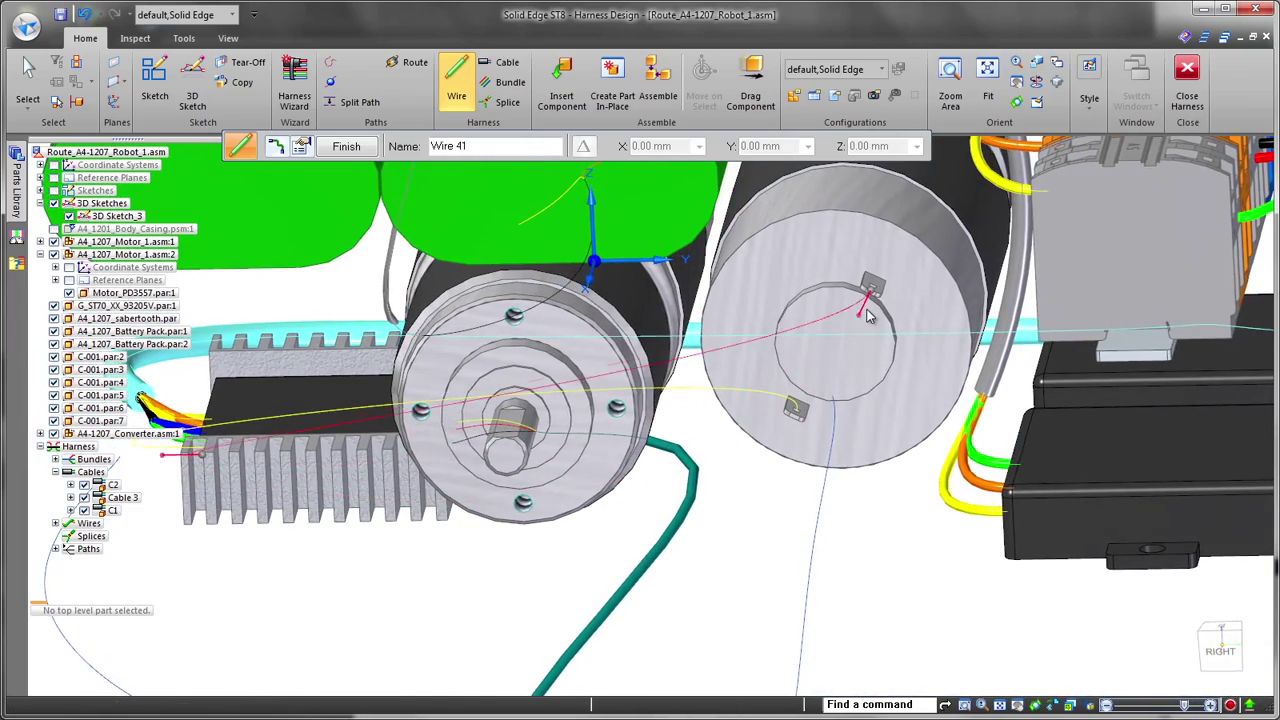
pyautogui.moveTo(758, 567); pyautogui.dragTo(706, 570, button='middle')
pyautogui.scroll(-1, 835, 575)
pyautogui.rightClick(838, 577)
pyautogui.press('Escape')
# Step: Bundle the two second-motor wires along the branch path, the lower clip segment and the curved path to the heat sink
pyautogui.click(508, 83)
pyautogui.scroll(5, 733, 355)
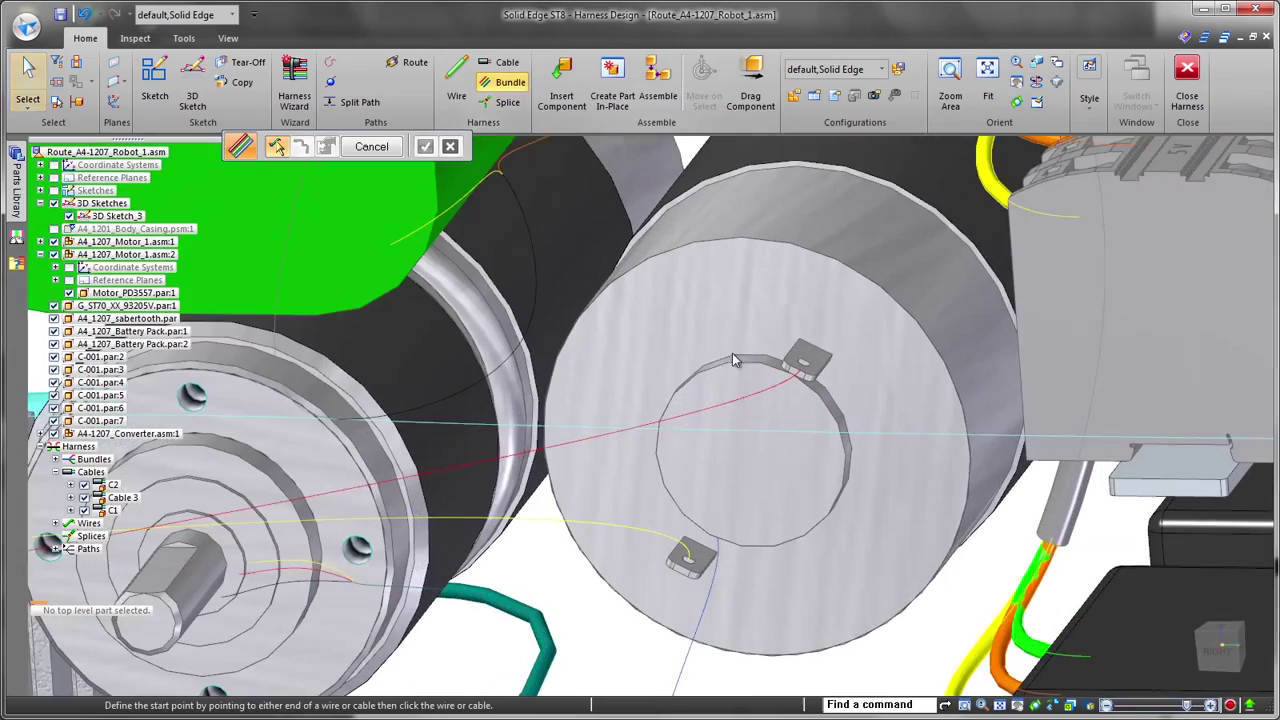
pyautogui.click(661, 537)
pyautogui.scroll(-1, 656, 600)
pyautogui.moveTo(652, 675); pyautogui.dragTo(736, 376, button='middle')
pyautogui.rightClick(737, 374)
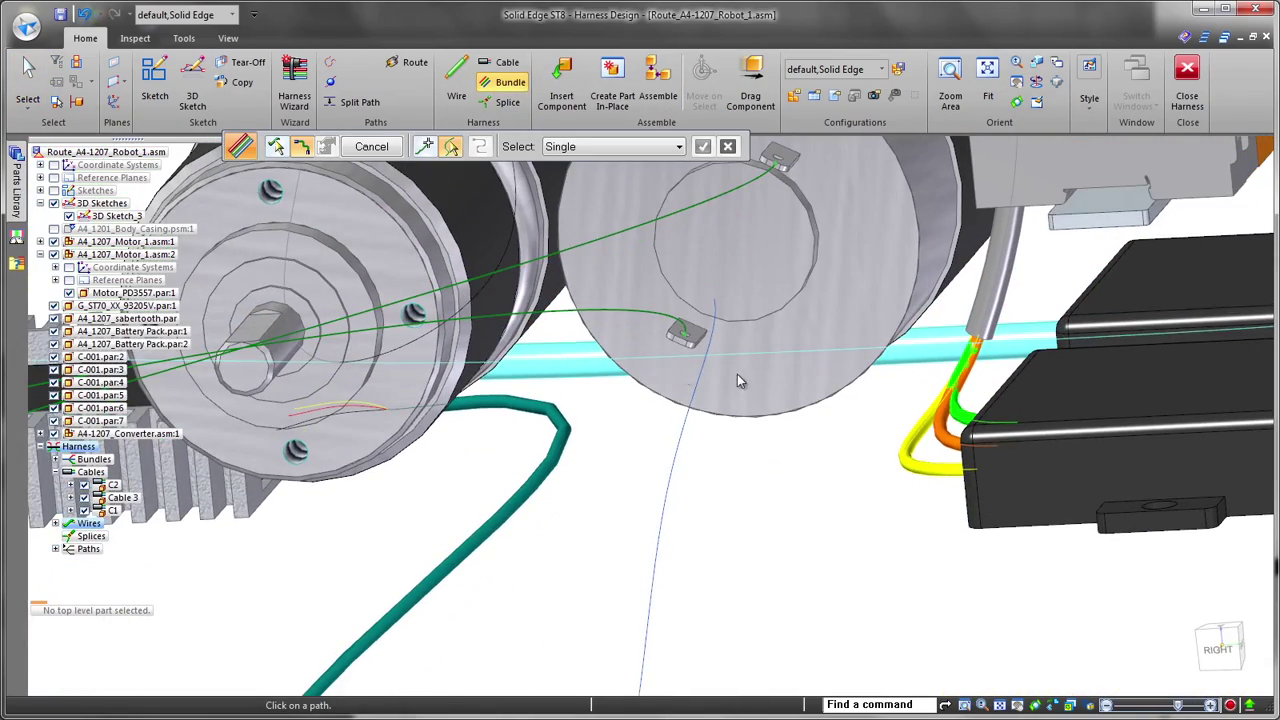
pyautogui.click(706, 371)
pyautogui.scroll(-5, 690, 396)
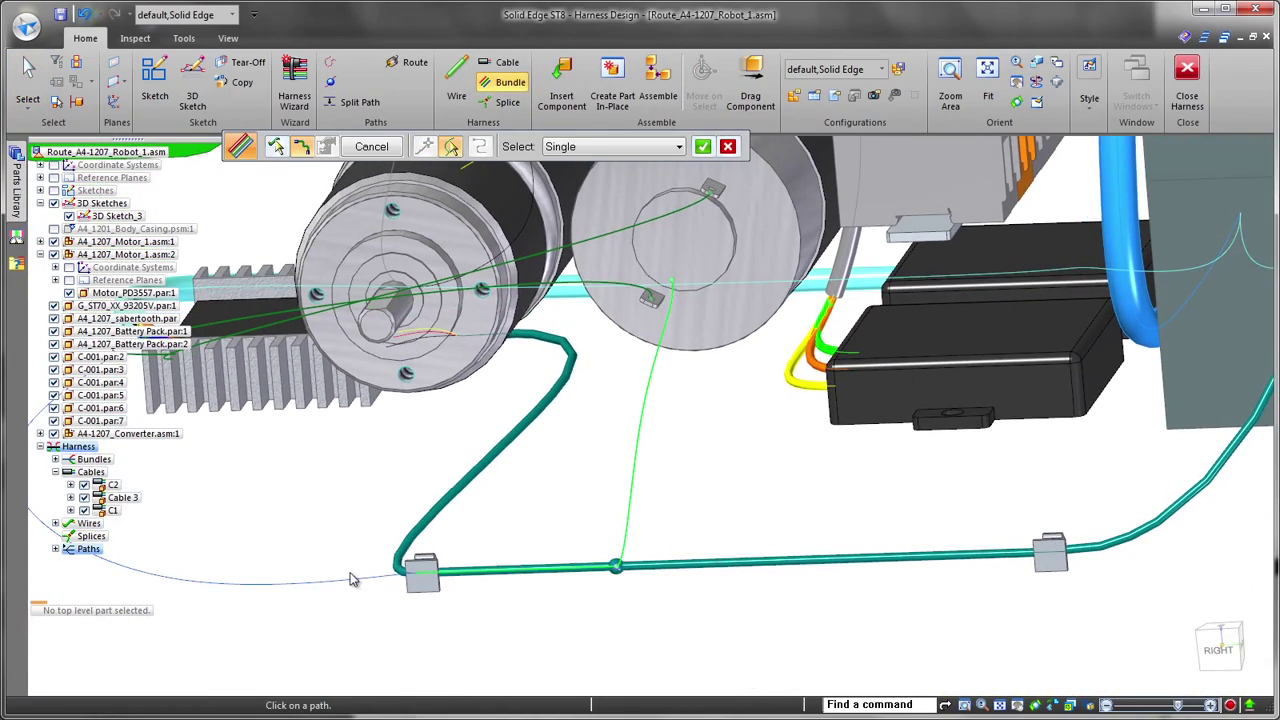
pyautogui.click(338, 580)
pyautogui.scroll(-3, 554, 640)
pyautogui.rightClick(411, 631)
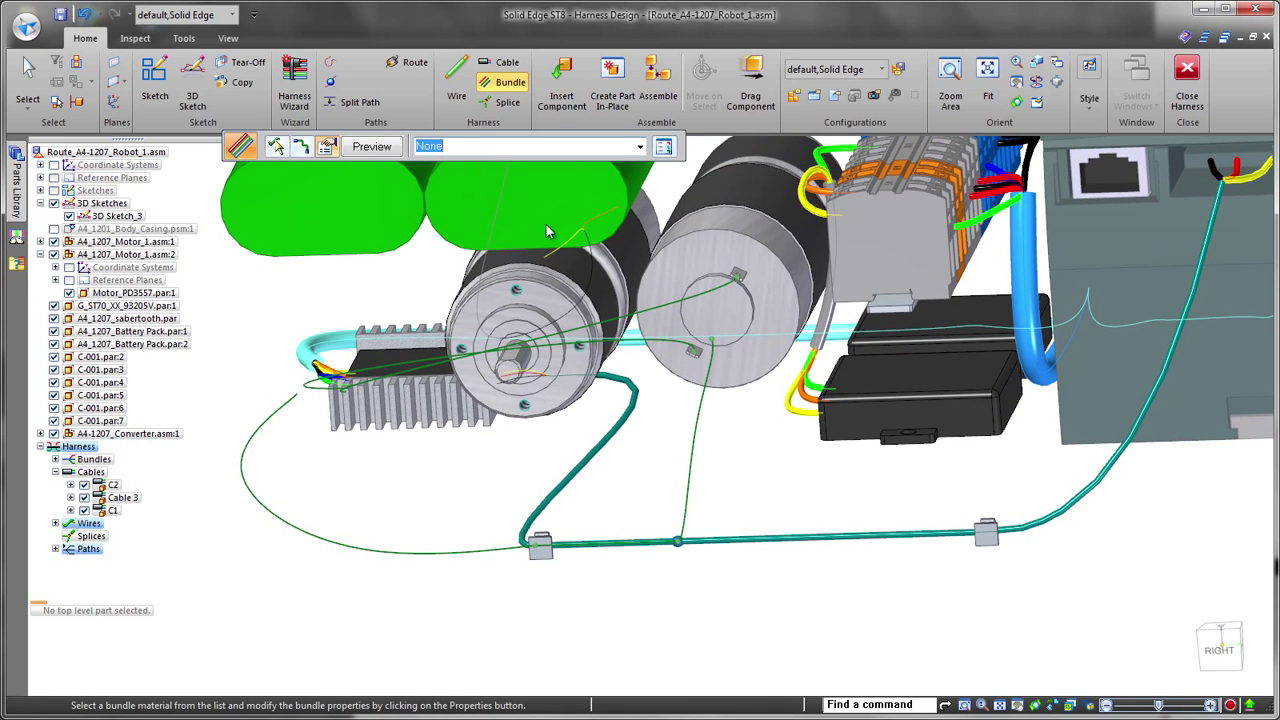
# Step: Set the bundle's color property to dark gray and create the bundle
pyautogui.click(664, 147)
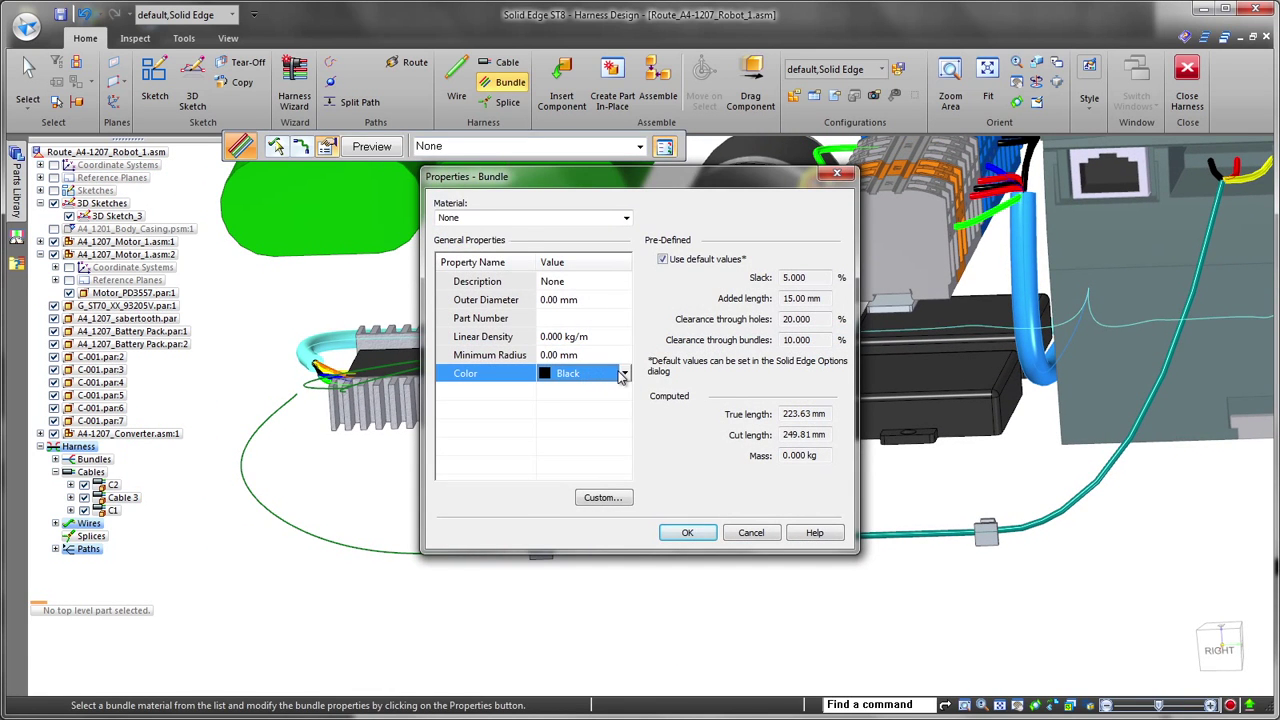
pyautogui.click(623, 374)
pyautogui.click(570, 448)
pyautogui.click(687, 532)
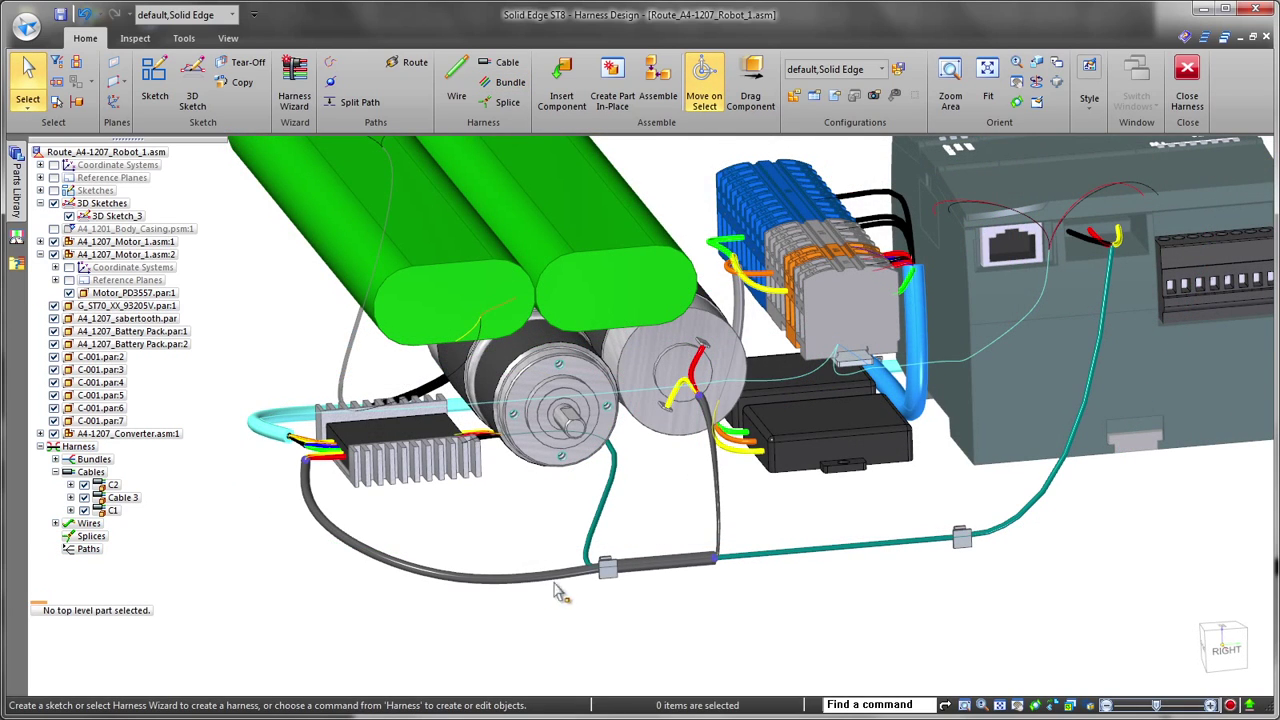
# Step: Move clip C-001.par:2 about 6 mm away from the bundle's branch point, toward the heat sink
pyautogui.click(608, 568)
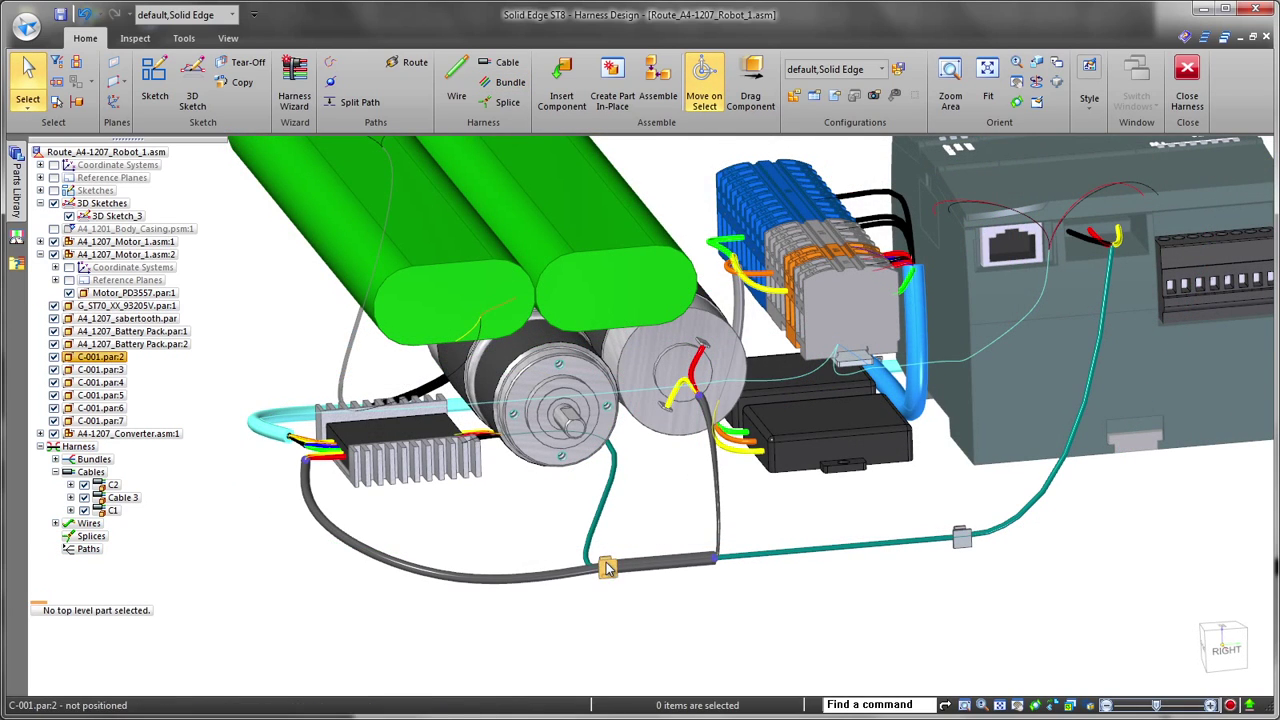
pyautogui.click(656, 566)
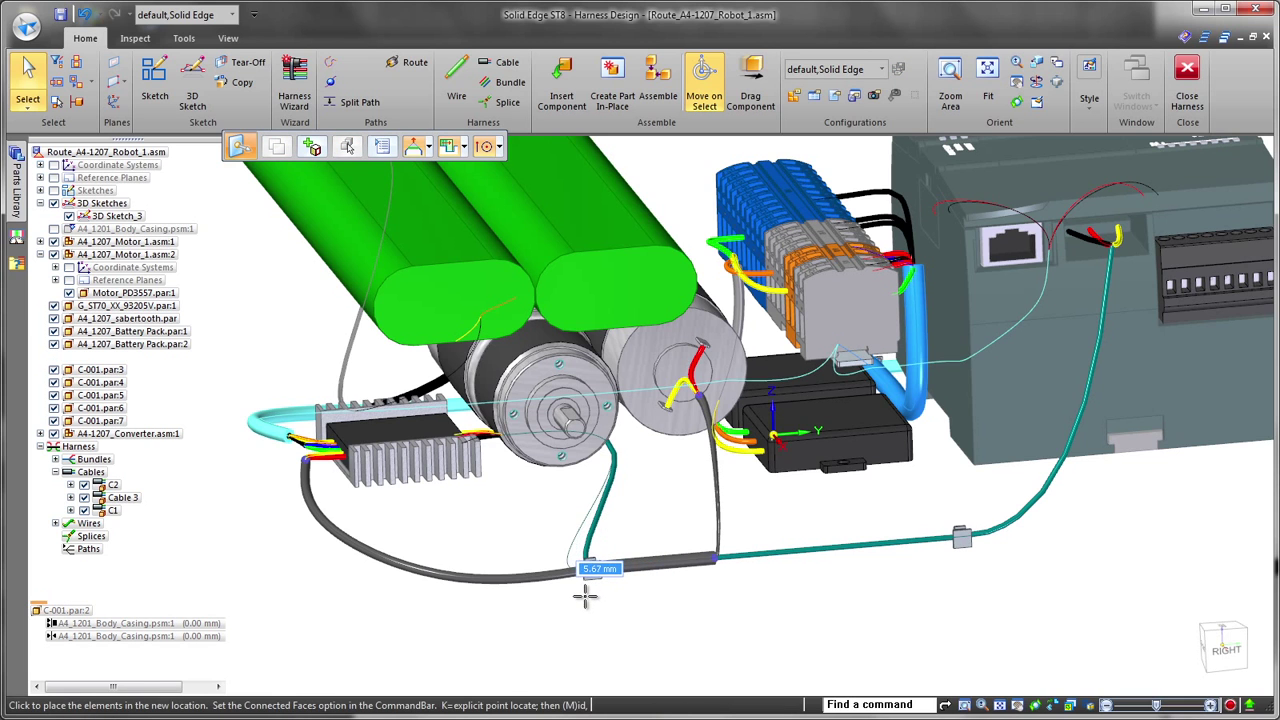
pyautogui.click(586, 596)
pyautogui.click(688, 636)
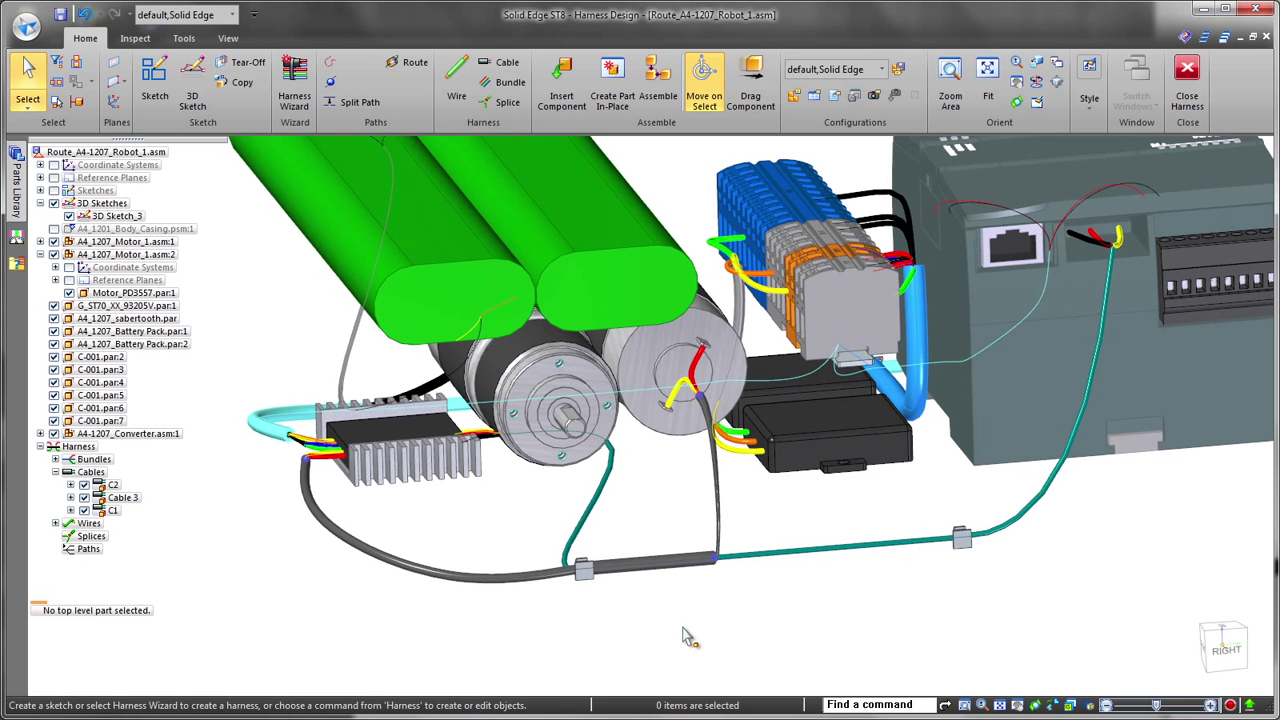
# Step: Edit the A4-1207_Converter.asm subassembly in place and open its Harness Design environment
pyautogui.moveTo(684, 629); pyautogui.dragTo(817, 642, button='middle')
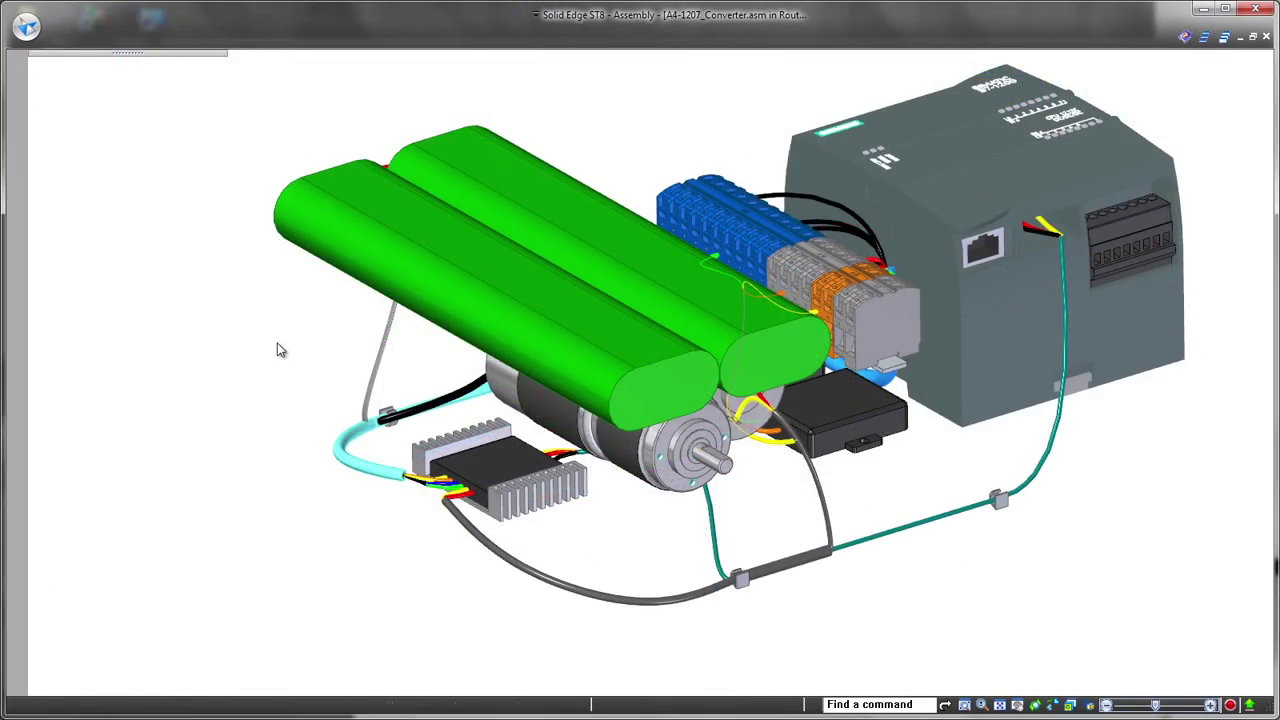
pyautogui.click(457, 39)
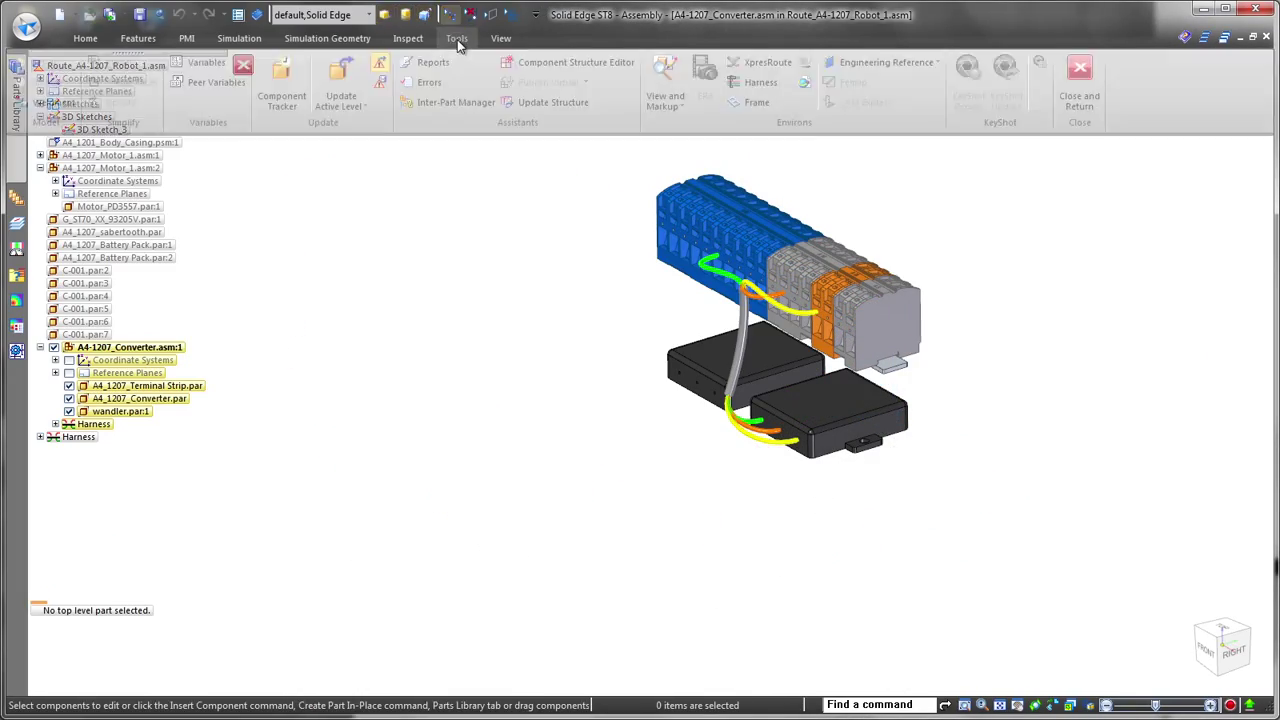
pyautogui.click(748, 82)
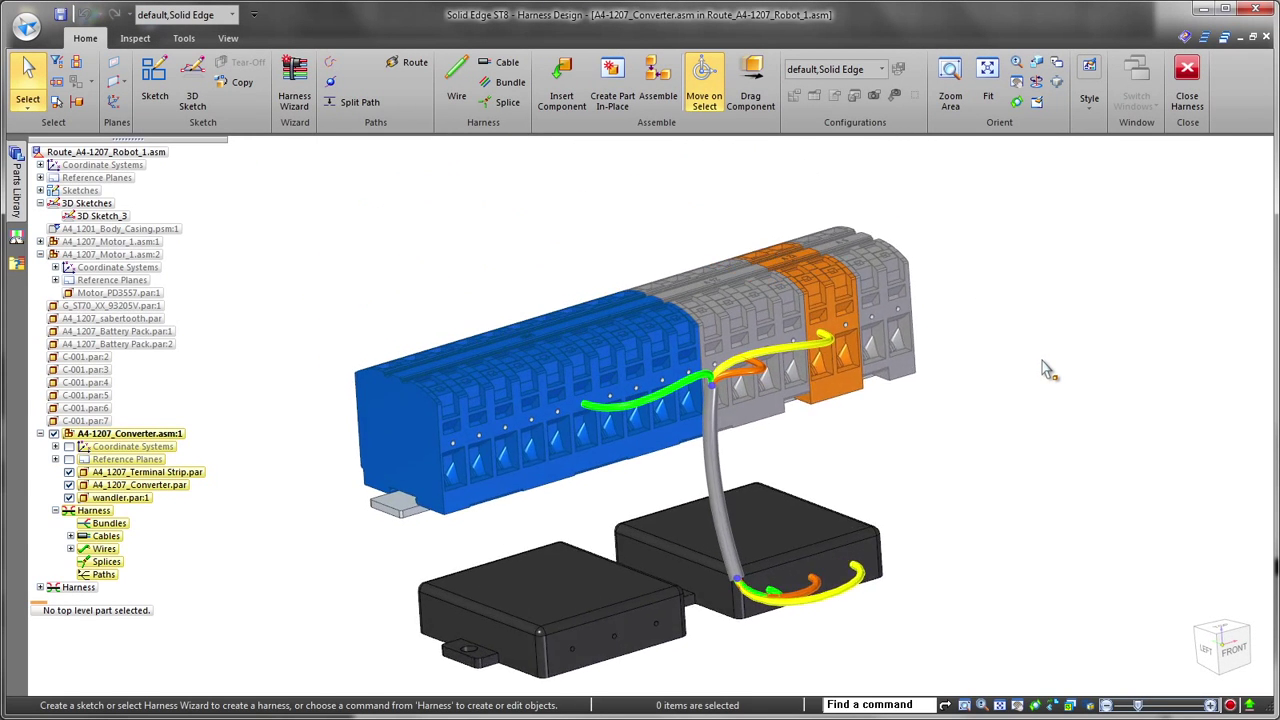
# Step: Add a Barrel Splice Nylon Blue at the cable's lower end, in front of A4_1207_Converter.par
pyautogui.click(500, 102)
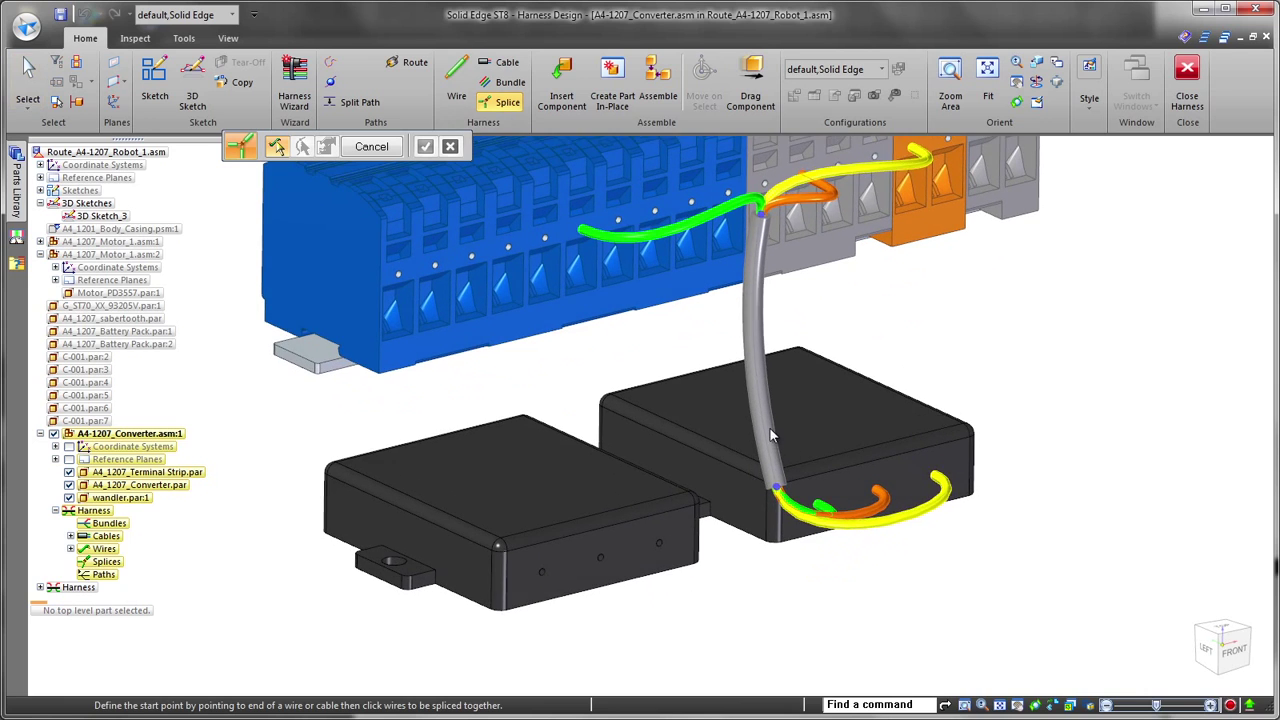
pyautogui.click(778, 488)
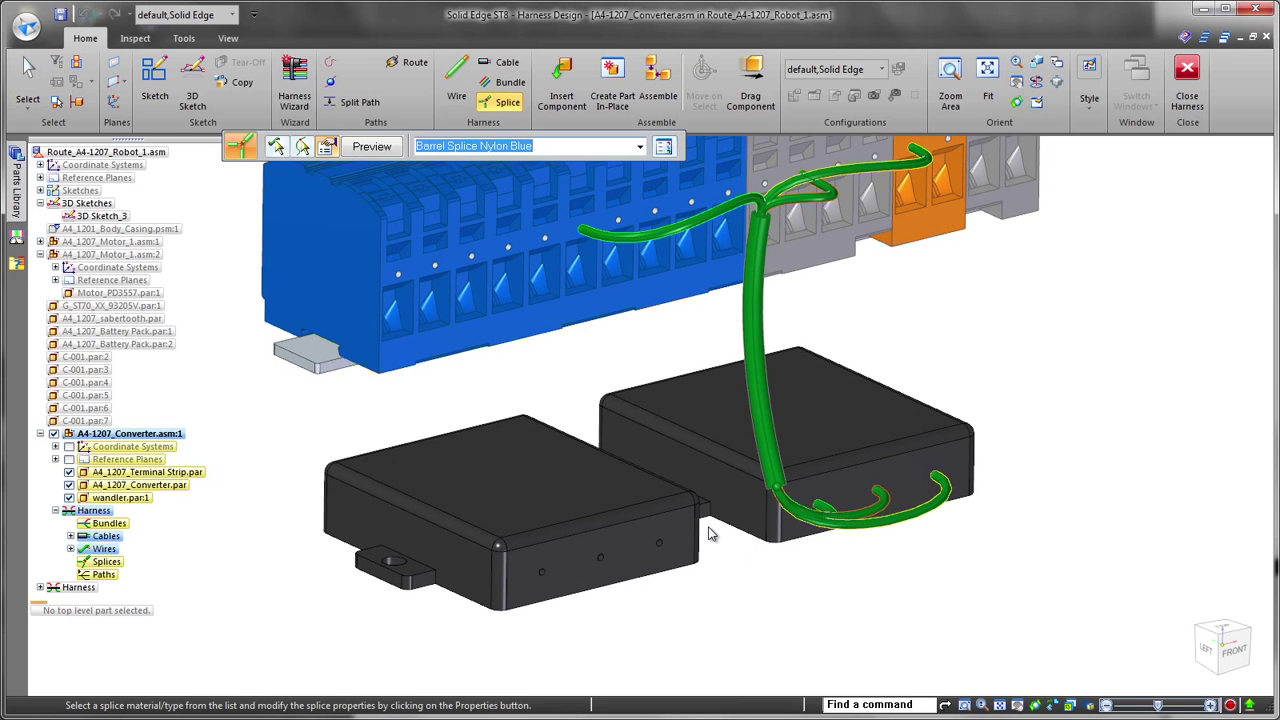
pyautogui.click(643, 148)
pyautogui.click(604, 166)
pyautogui.rightClick(1006, 294)
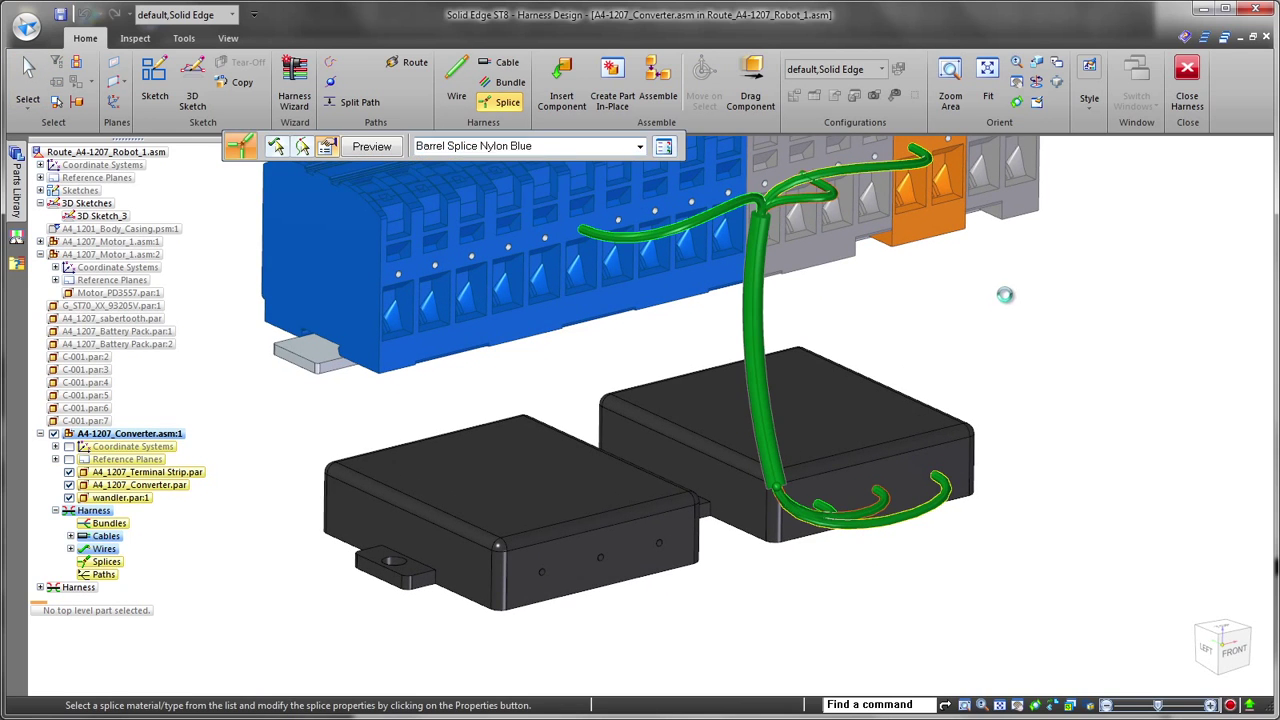
pyautogui.rightClick(1019, 294)
pyautogui.press('Escape')
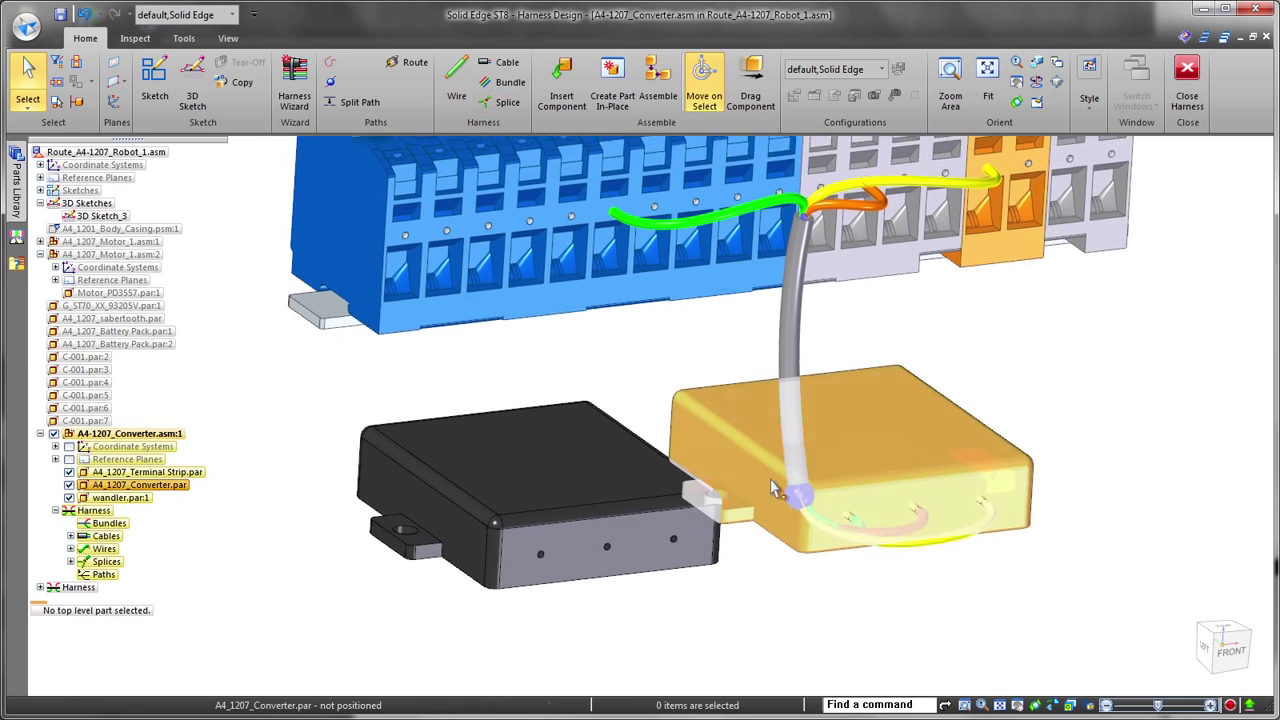
# Step: Create a green wire connecting the splice to the nearest terminal hole on the other converter box
pyautogui.click(460, 76)
pyautogui.click(774, 194)
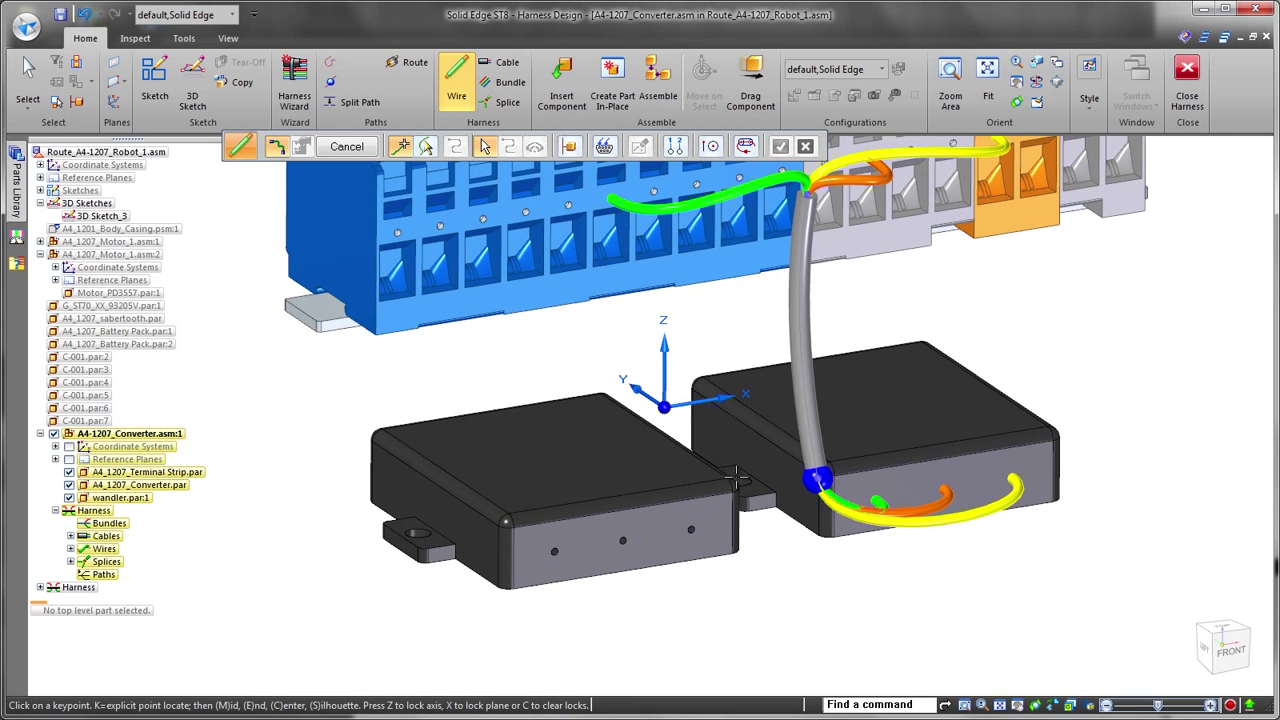
pyautogui.click(818, 478)
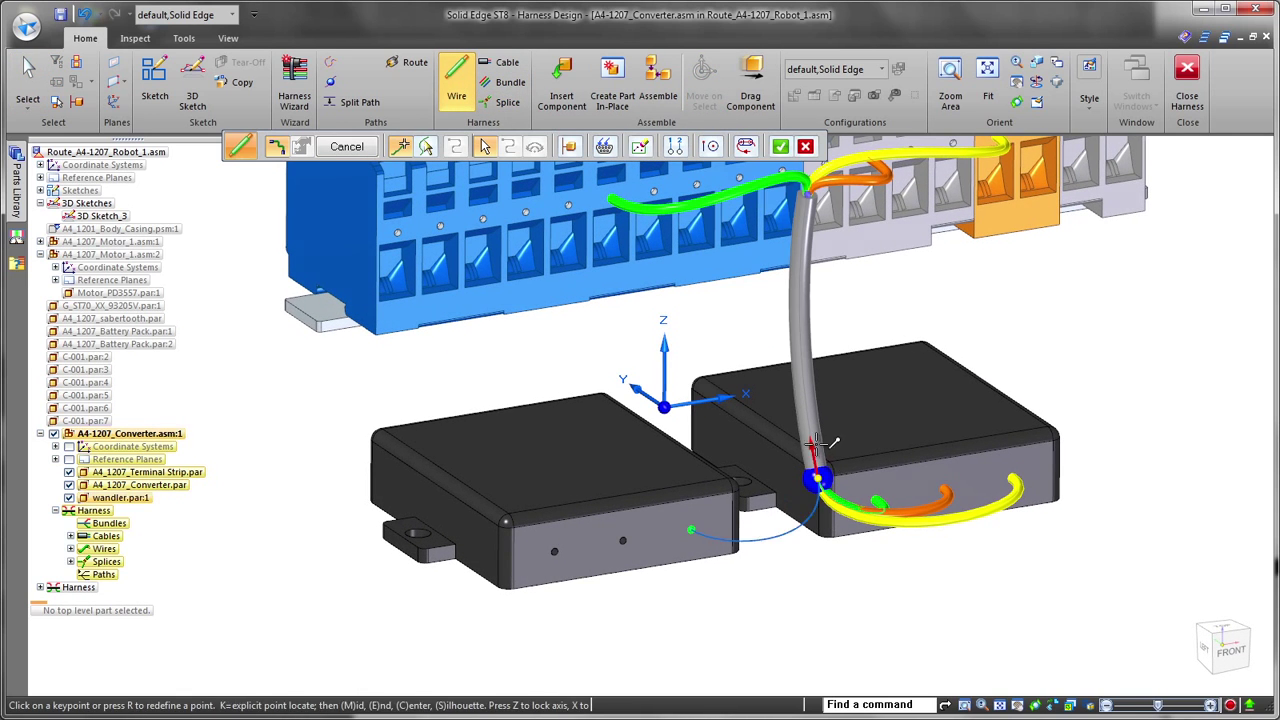
pyautogui.click(615, 146)
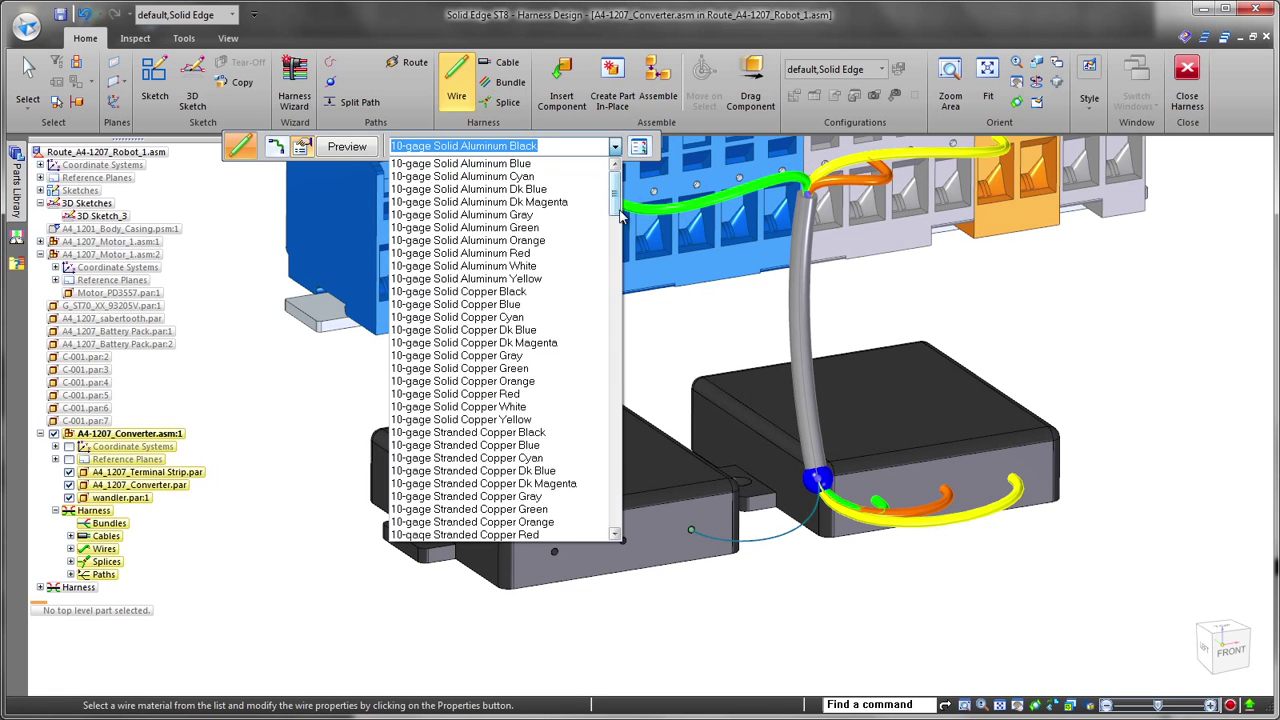
pyautogui.scroll(-10, 560, 450)
pyautogui.click(562, 490)
pyautogui.rightClick(760, 608)
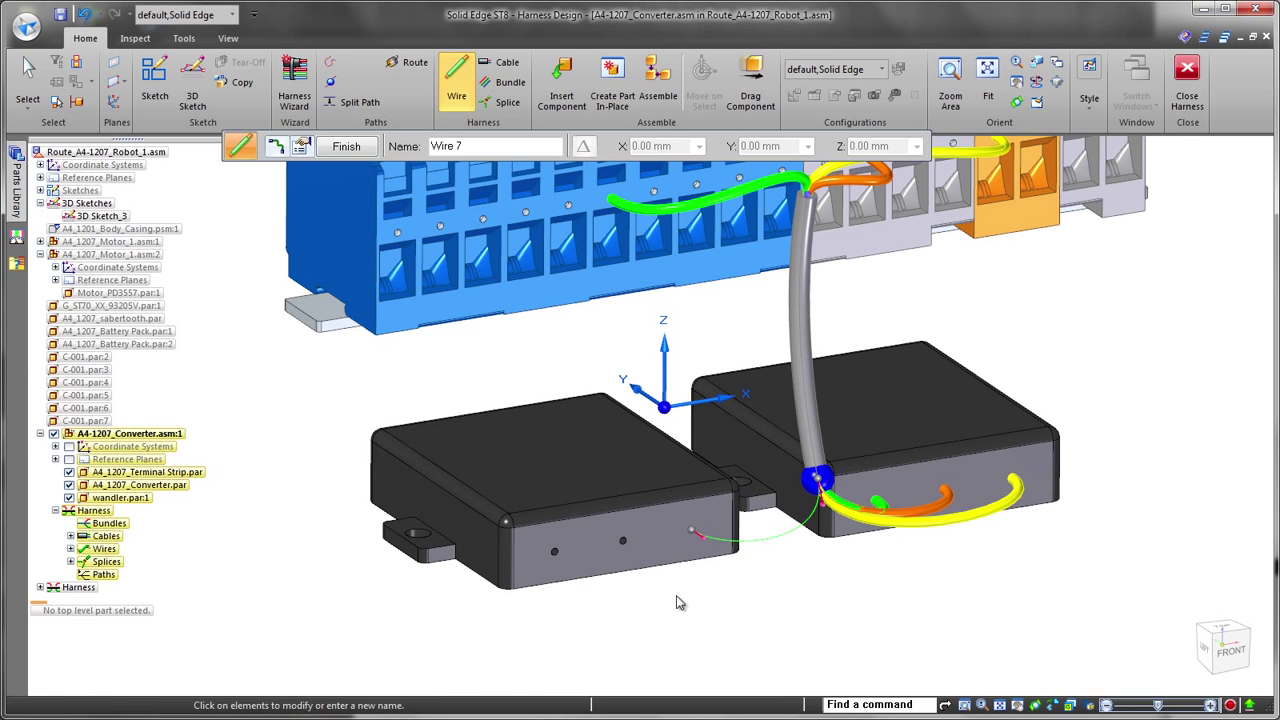
pyautogui.rightClick(640, 567)
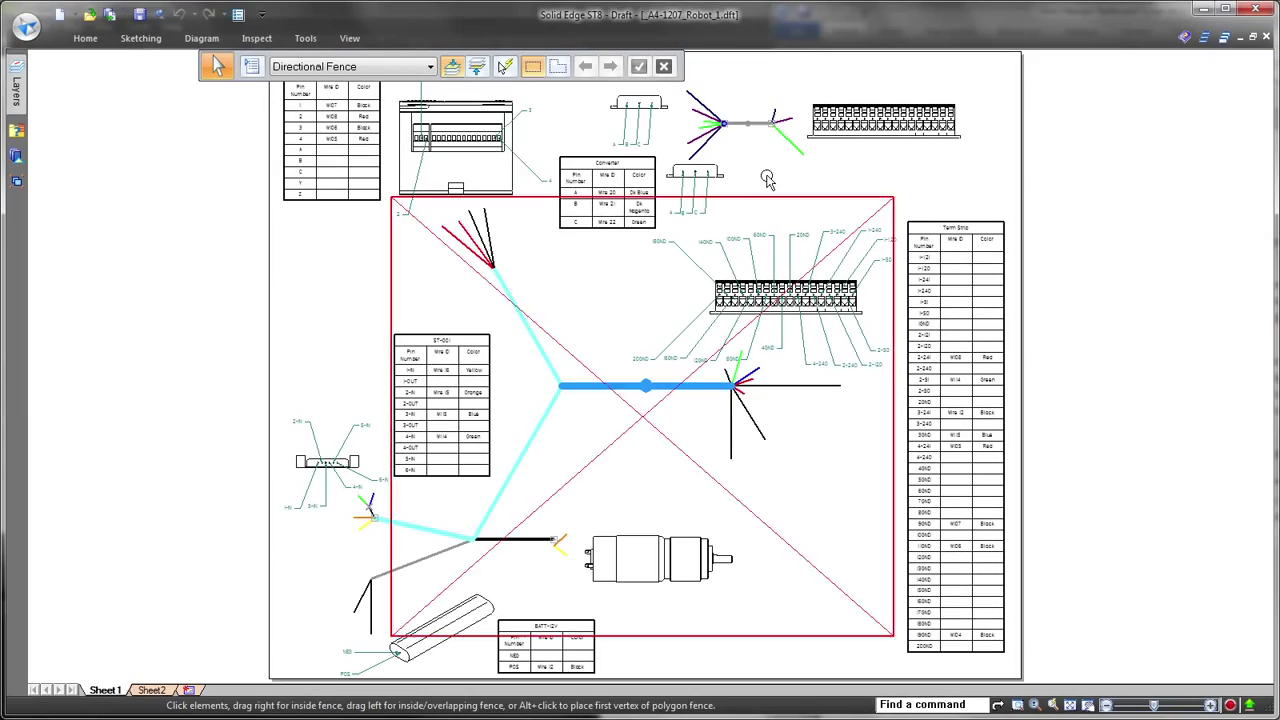
# Step: In the draft _A4-1207_Robot_1.dft, set up a callout whose text uses the Wiring Harness Name value, %CE
pyautogui.scroll(3, 768, 287)
pyautogui.scroll(3, 768, 287)
pyautogui.moveTo(777, 294)
pyautogui.mouseDown(button='middle')
pyautogui.moveTo(731, 386)
pyautogui.moveTo(697, 397)
pyautogui.moveTo(697, 441)
pyautogui.mouseUp(button='middle')
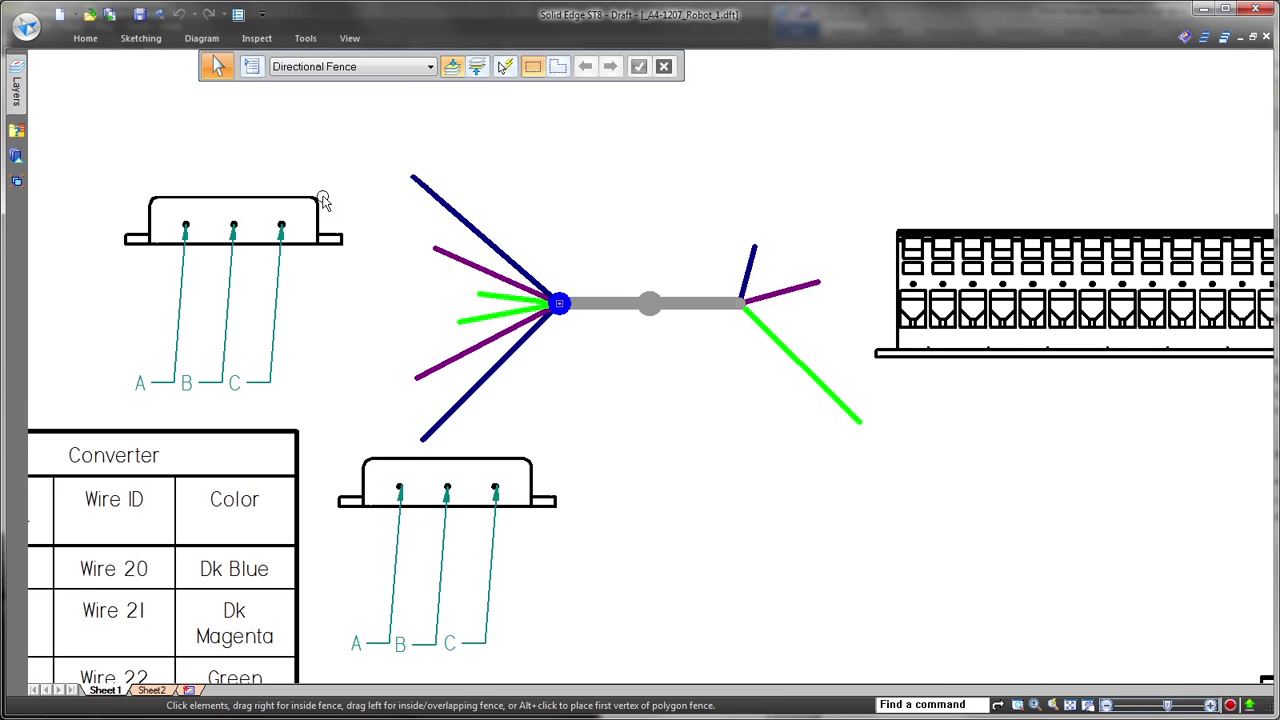
pyautogui.click(256, 38)
pyautogui.click(201, 38)
pyautogui.click(634, 66)
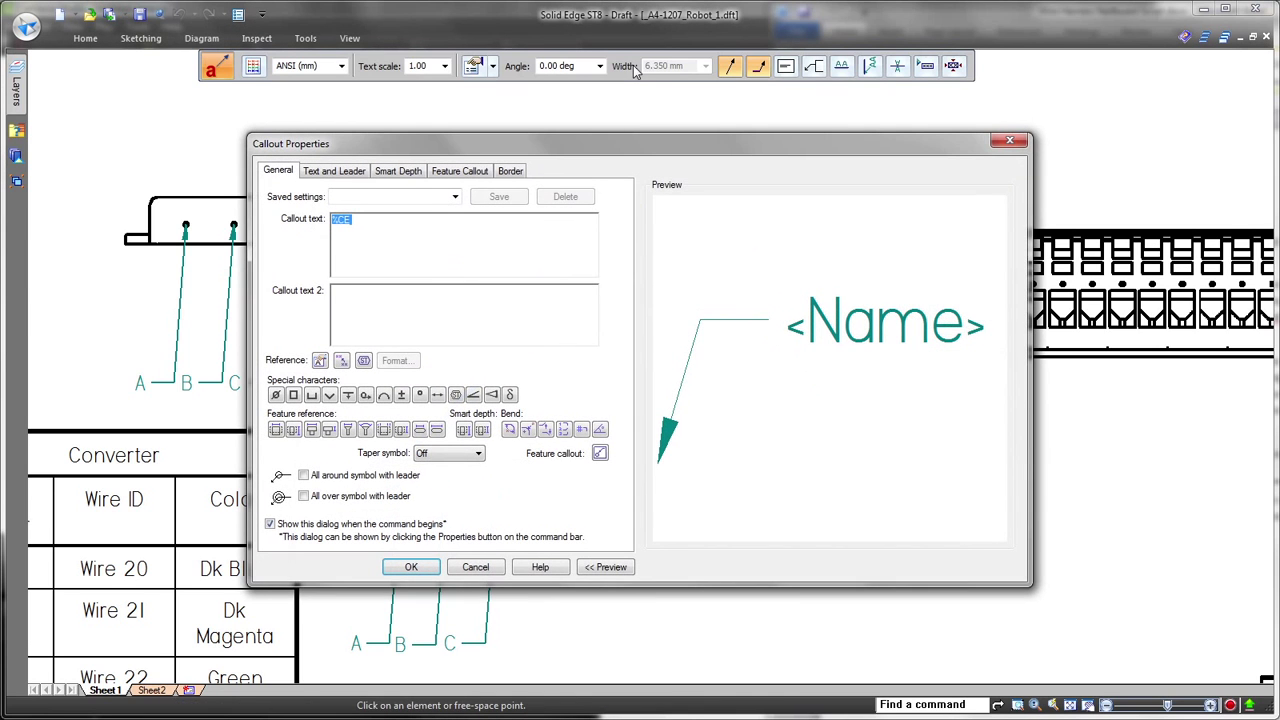
pyautogui.click(363, 361)
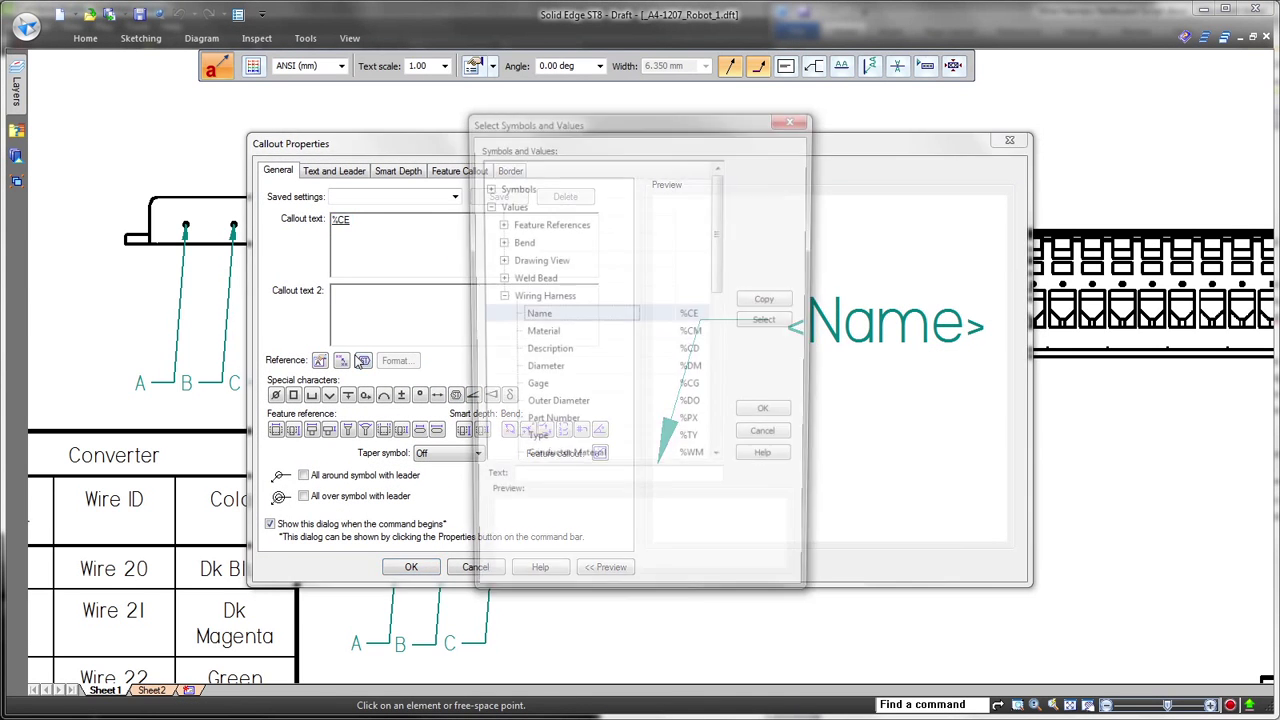
pyautogui.click(613, 316)
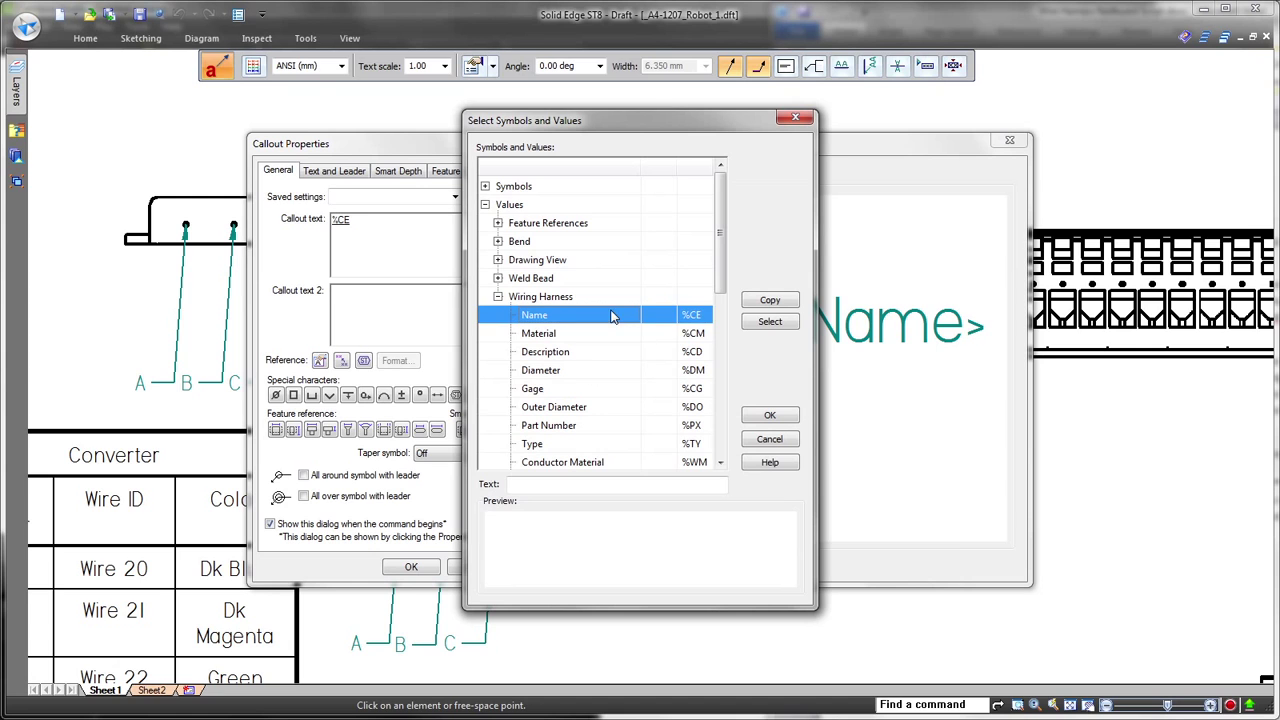
pyautogui.click(768, 414)
pyautogui.click(418, 566)
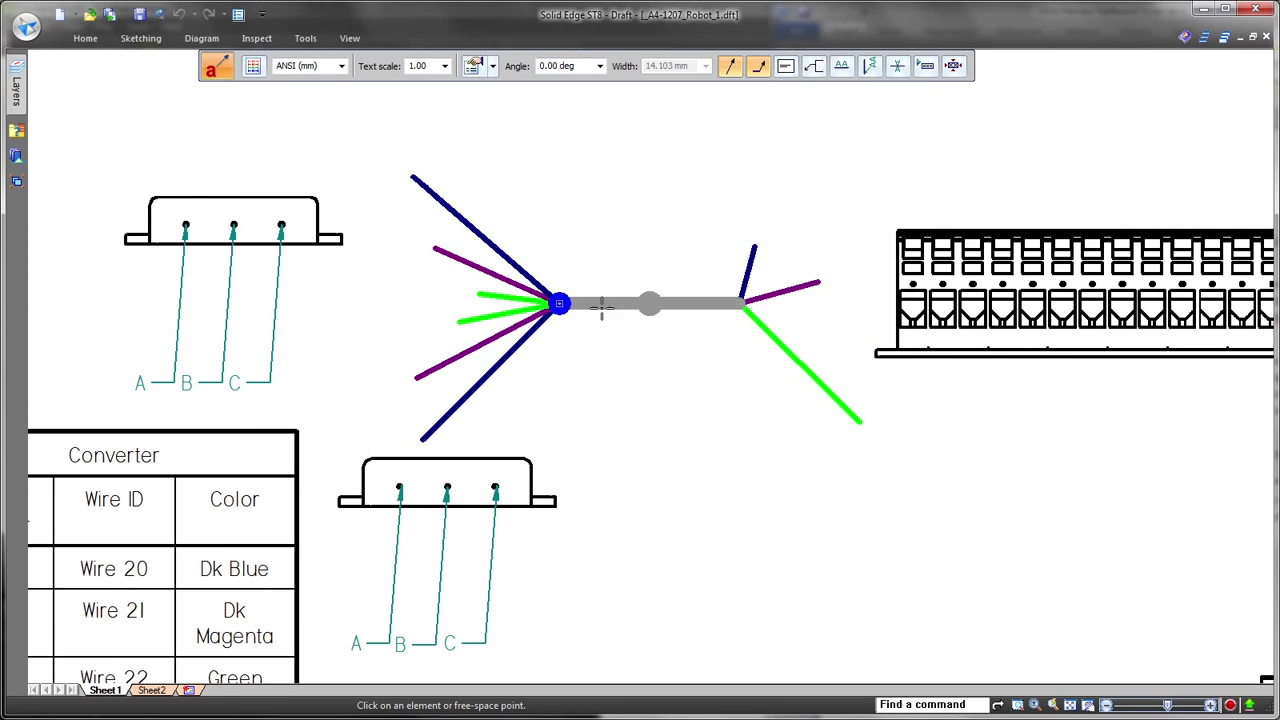
# Step: Place name callouts on the converter harness's blue splice, its gray cable and the green wire at the cable's far end
pyautogui.click(560, 300)
pyautogui.click(615, 155)
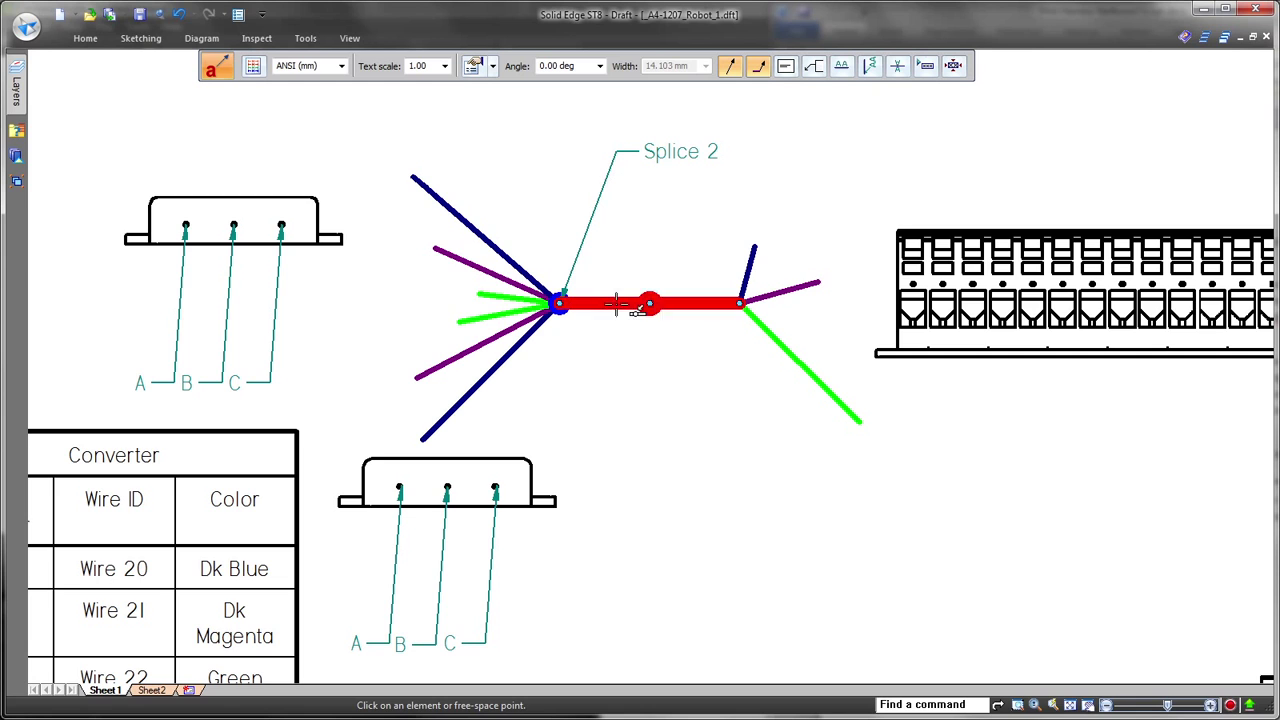
pyautogui.click(617, 305)
pyautogui.click(642, 411)
pyautogui.click(800, 366)
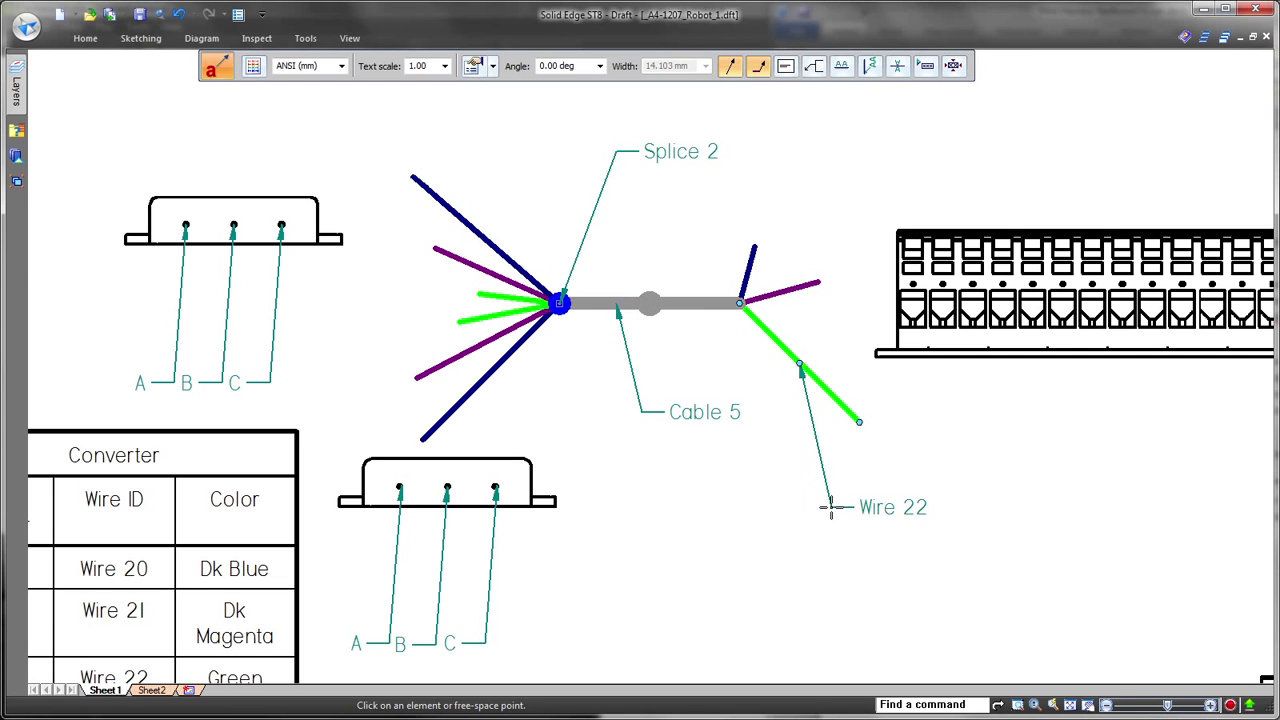
pyautogui.press('Escape')
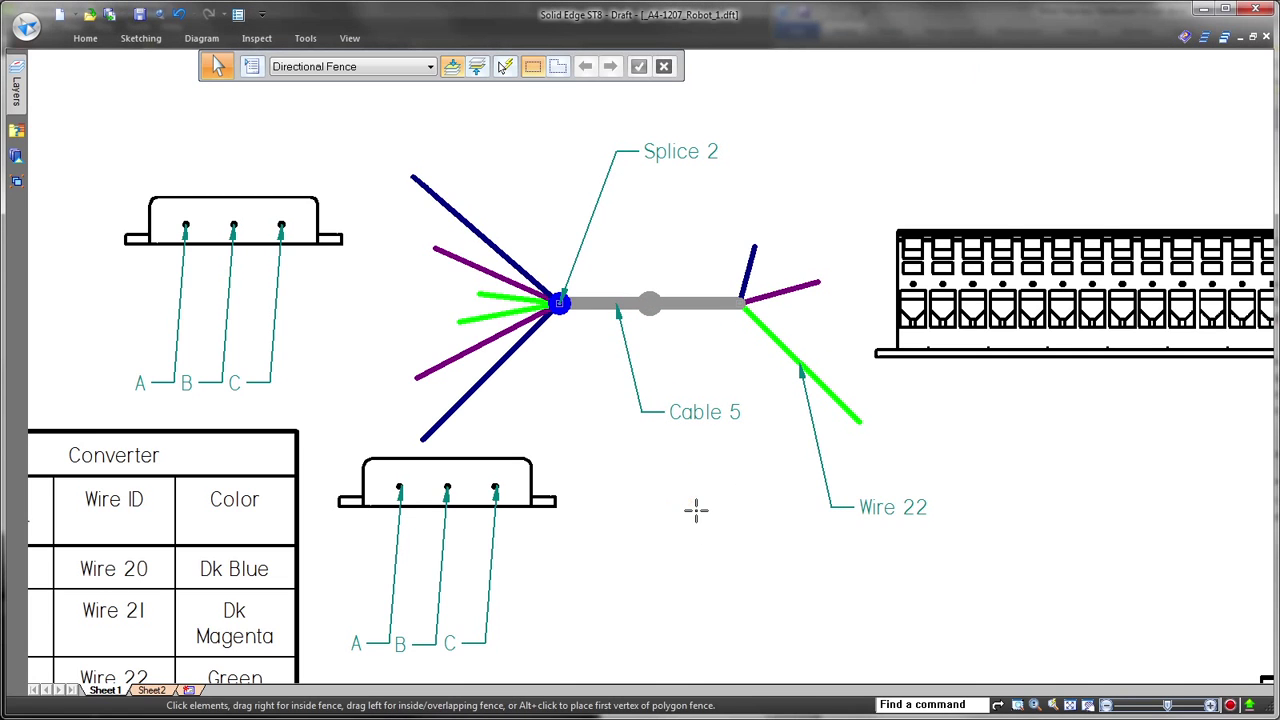
pyautogui.scroll(-4, 663, 423)
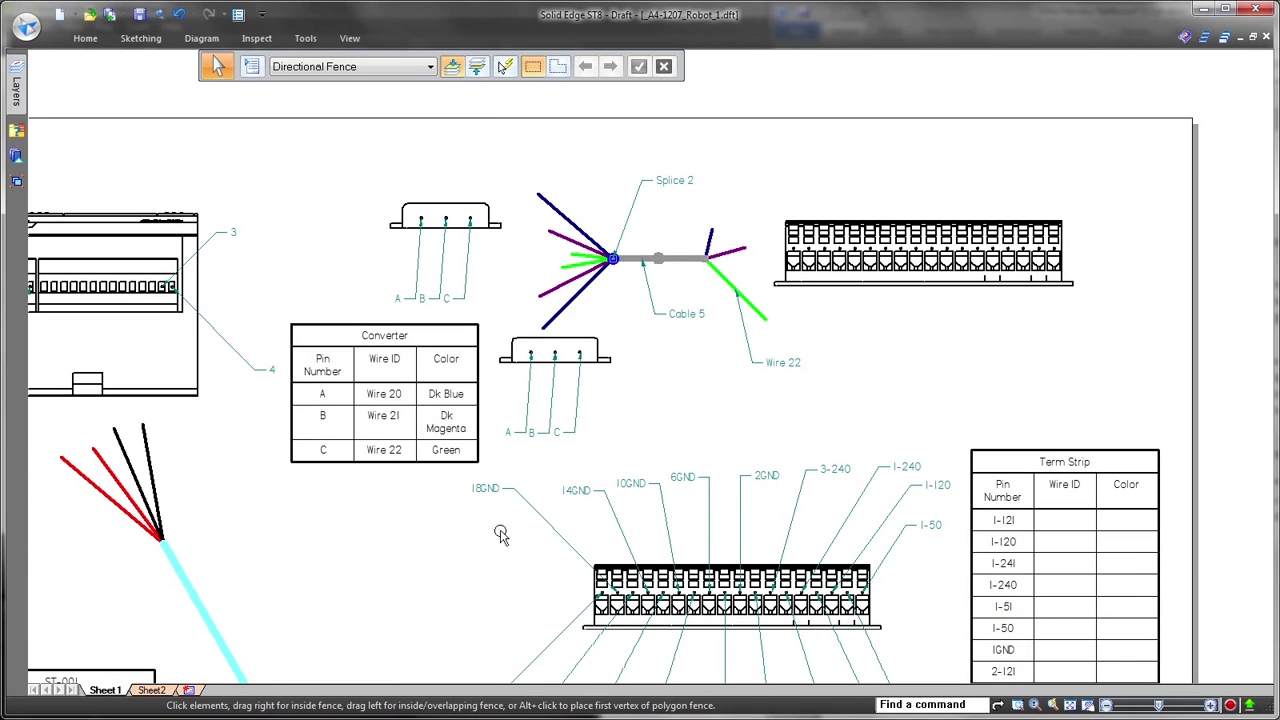
# Step: Place a nailboard view of NB_A4-1207_Robot_1.asm in the middle of Sheet2, keeping the default nailboard options
pyautogui.click(152, 690)
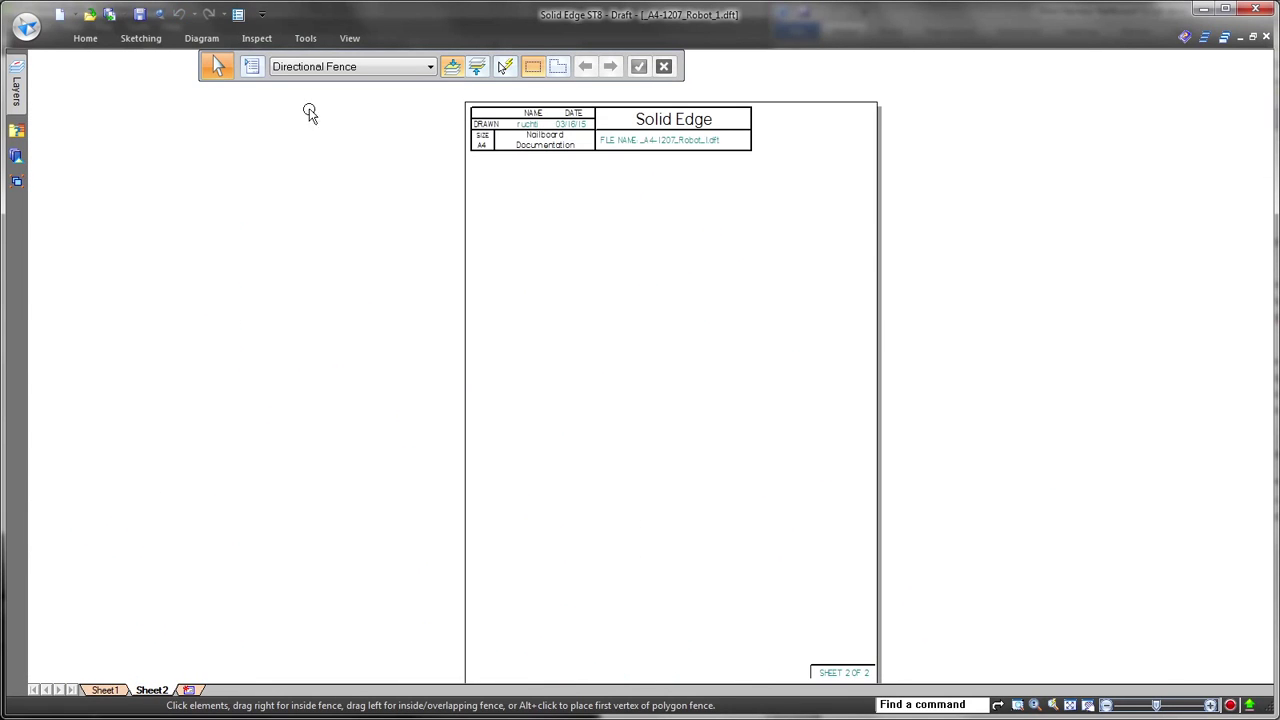
pyautogui.click(201, 38)
pyautogui.click(189, 94)
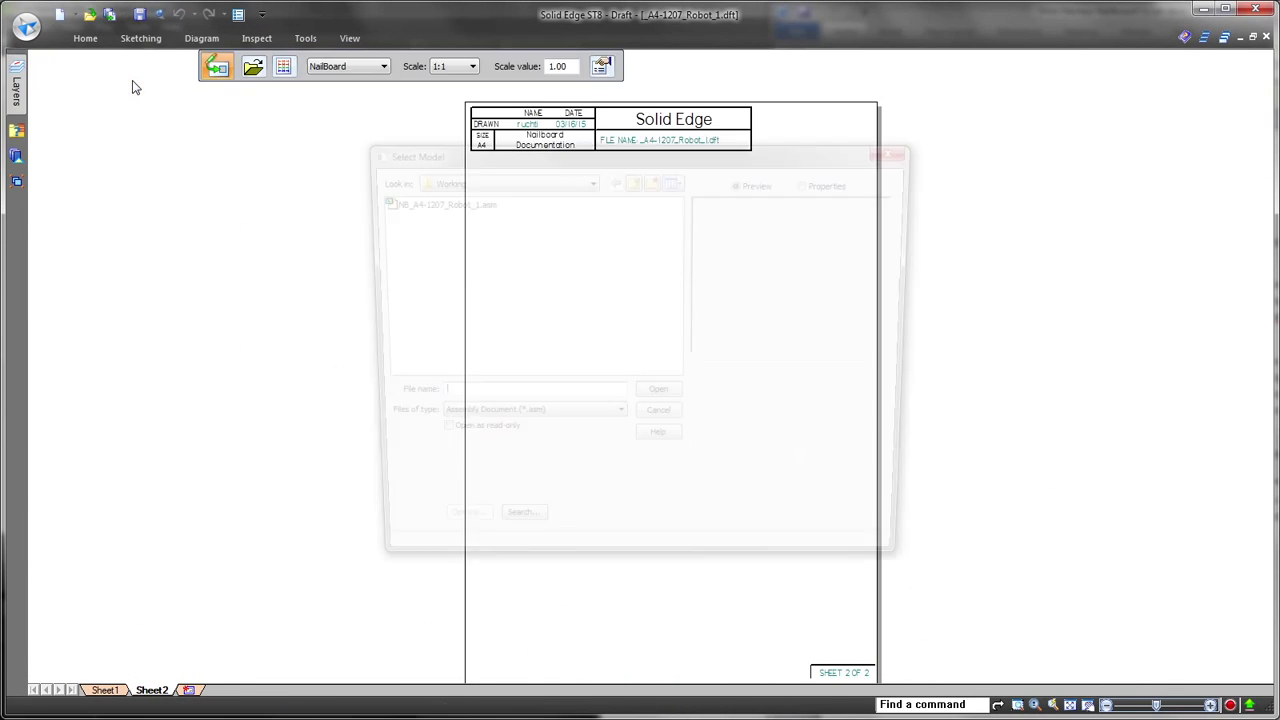
pyautogui.doubleClick(426, 204)
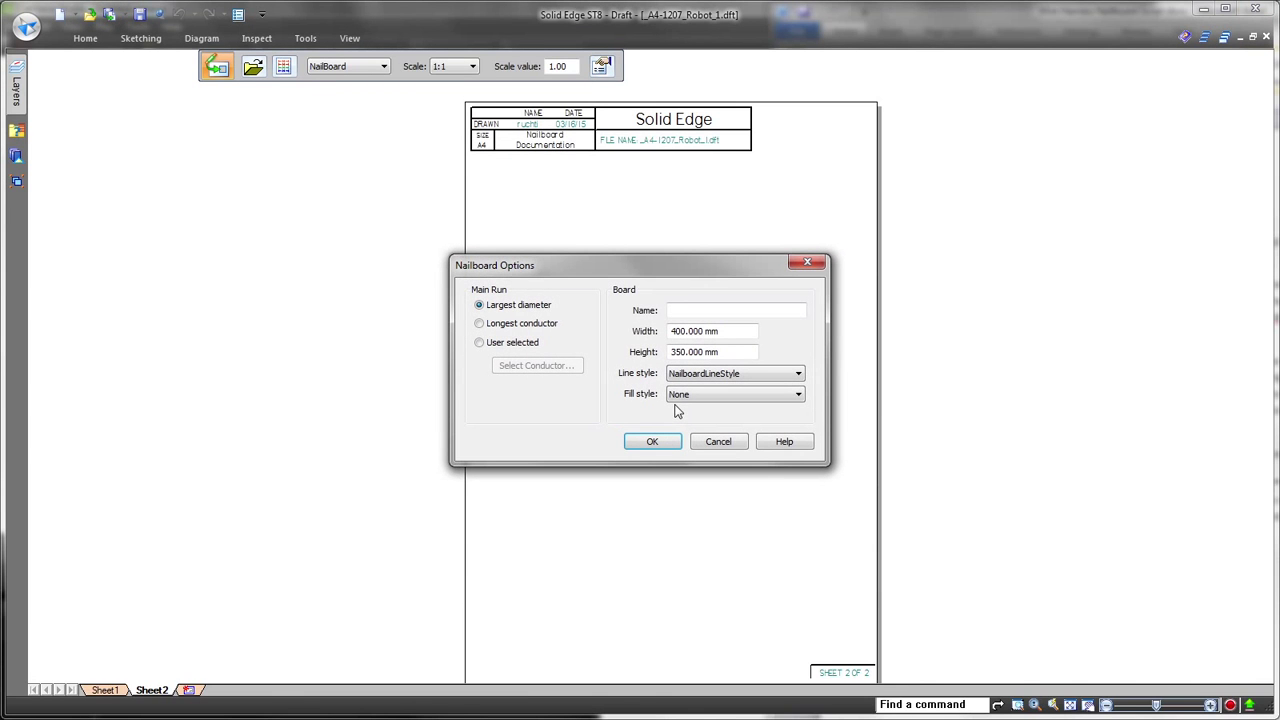
pyautogui.click(664, 445)
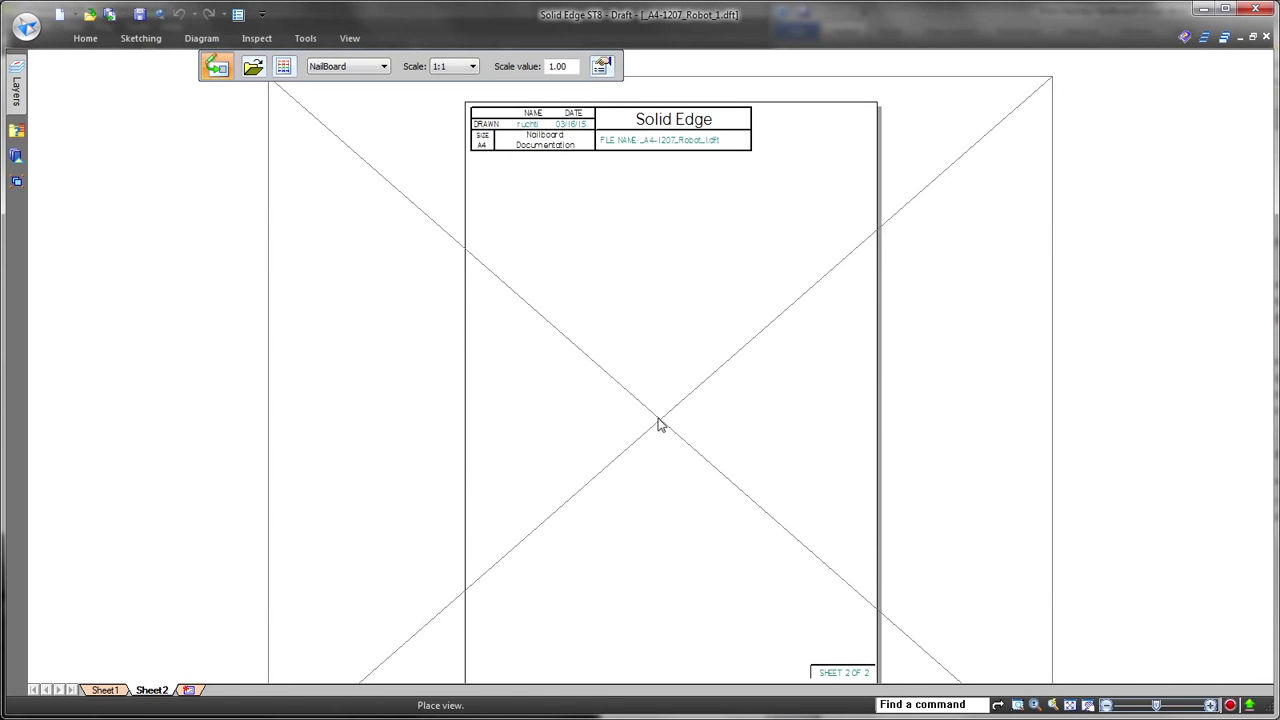
pyautogui.click(657, 421)
# Step: Set the nailboard view's scale to 1:2 and move the small converter harness down, away from the title block
pyautogui.scroll(-3, 610, 290)
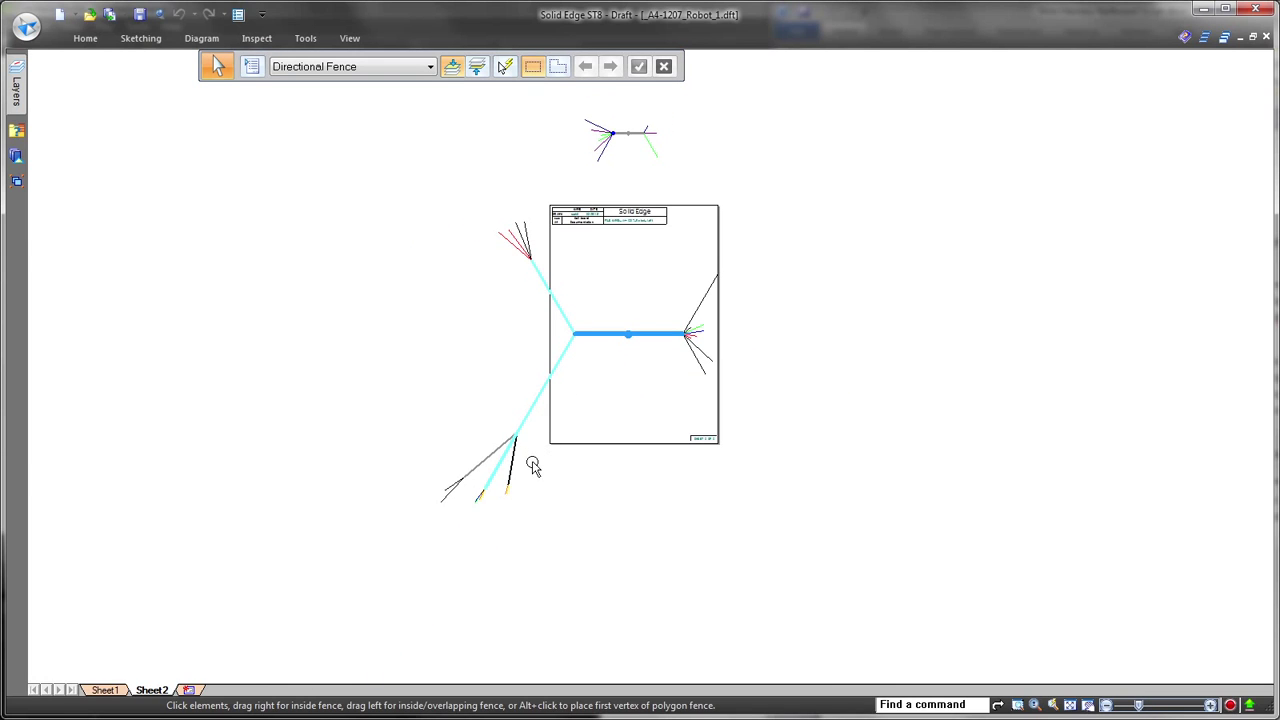
pyautogui.click(528, 475)
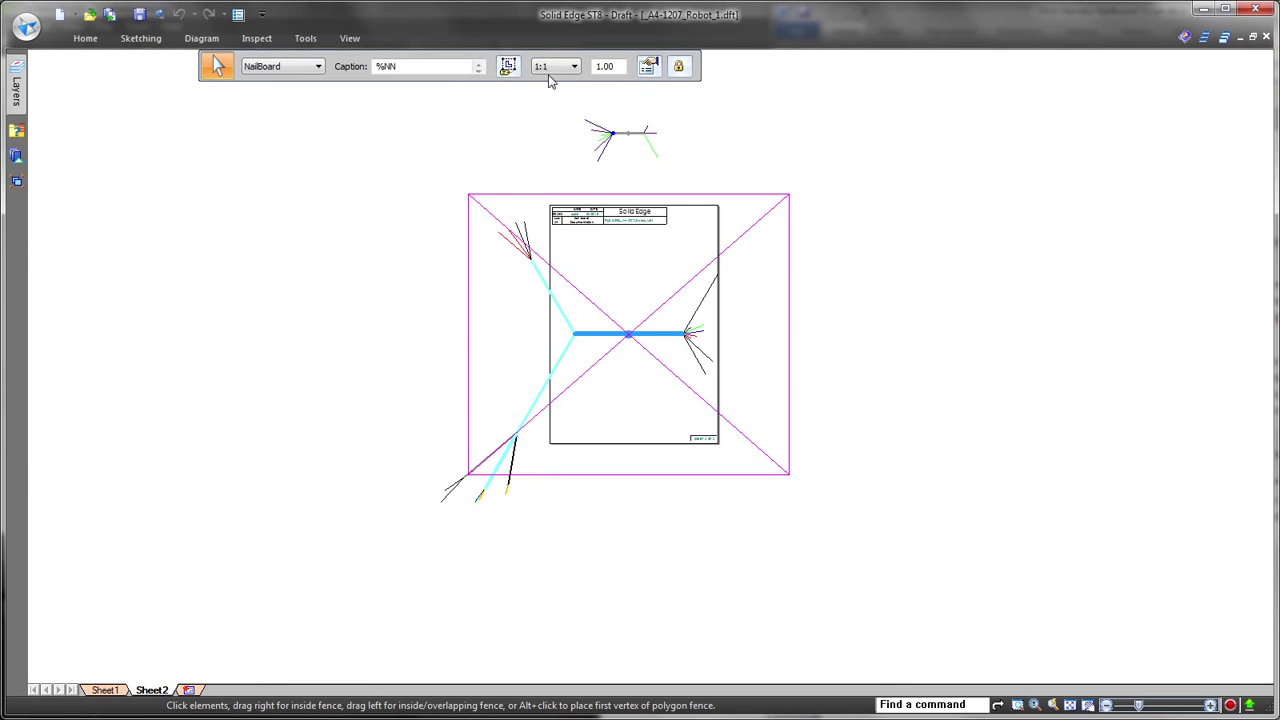
pyautogui.click(555, 66)
pyautogui.click(550, 146)
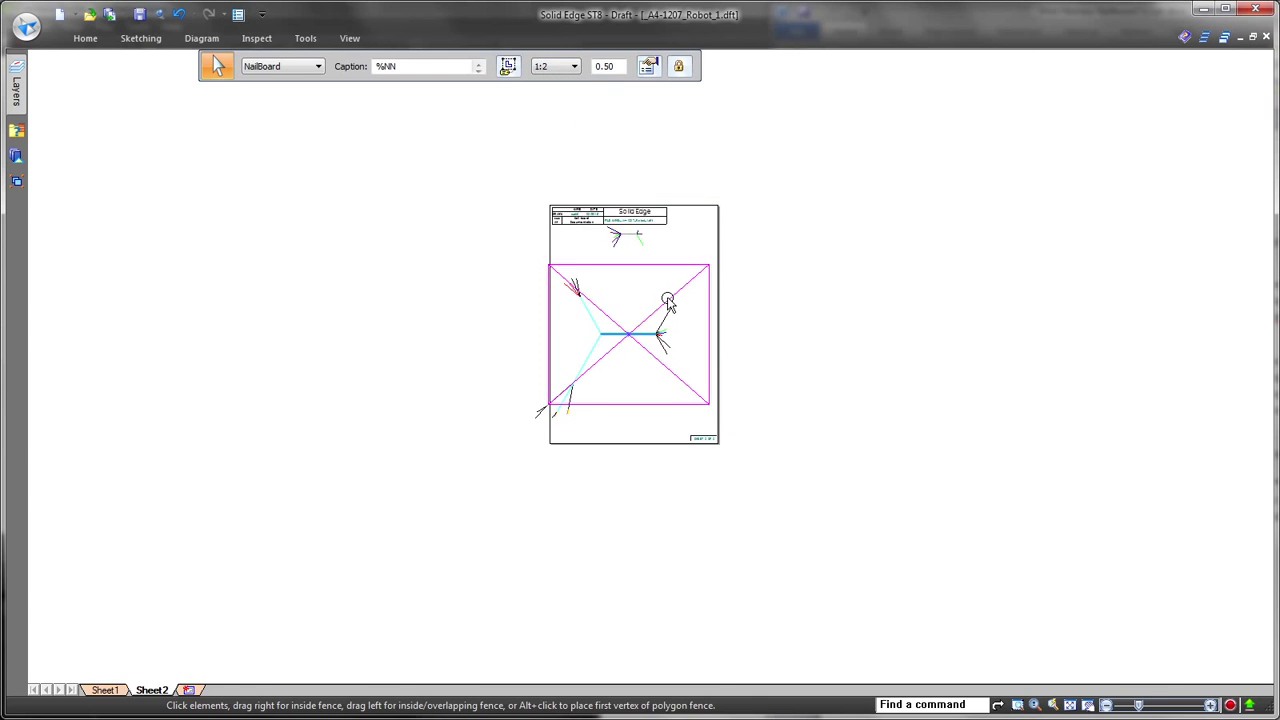
pyautogui.scroll(3, 668, 303)
pyautogui.press('Escape')
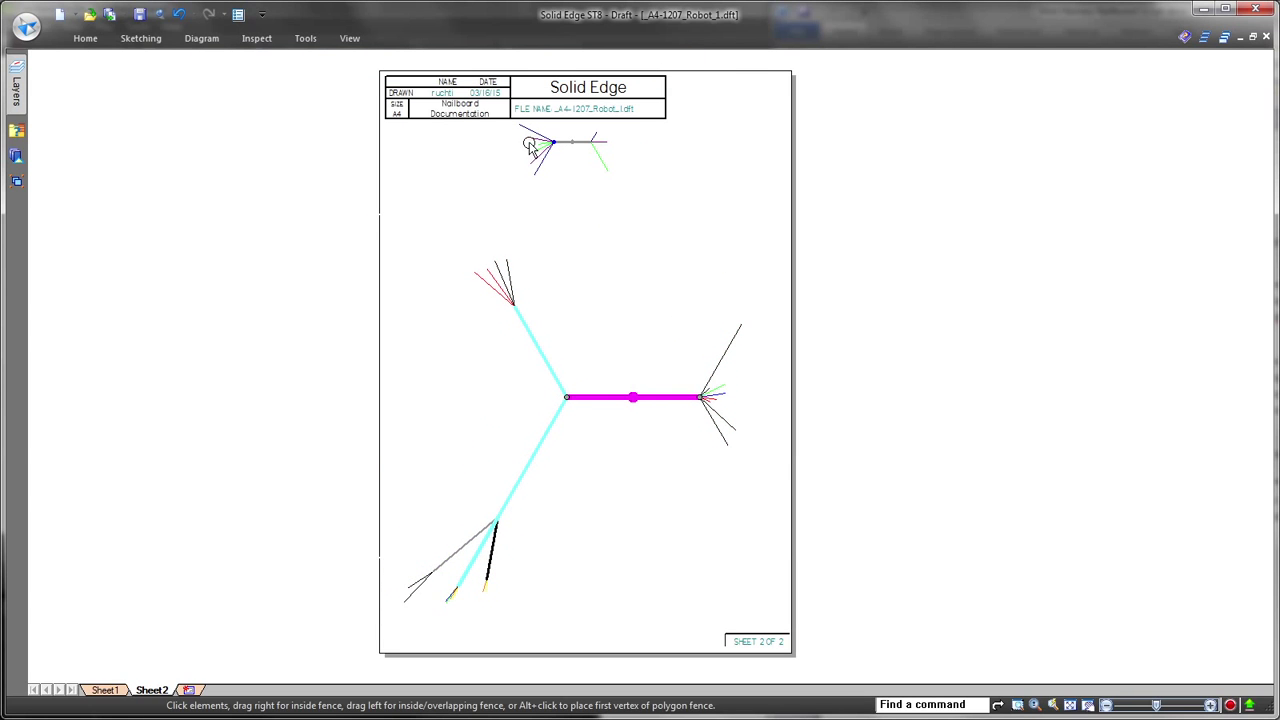
pyautogui.moveTo(585, 150); pyautogui.dragTo(642, 240)
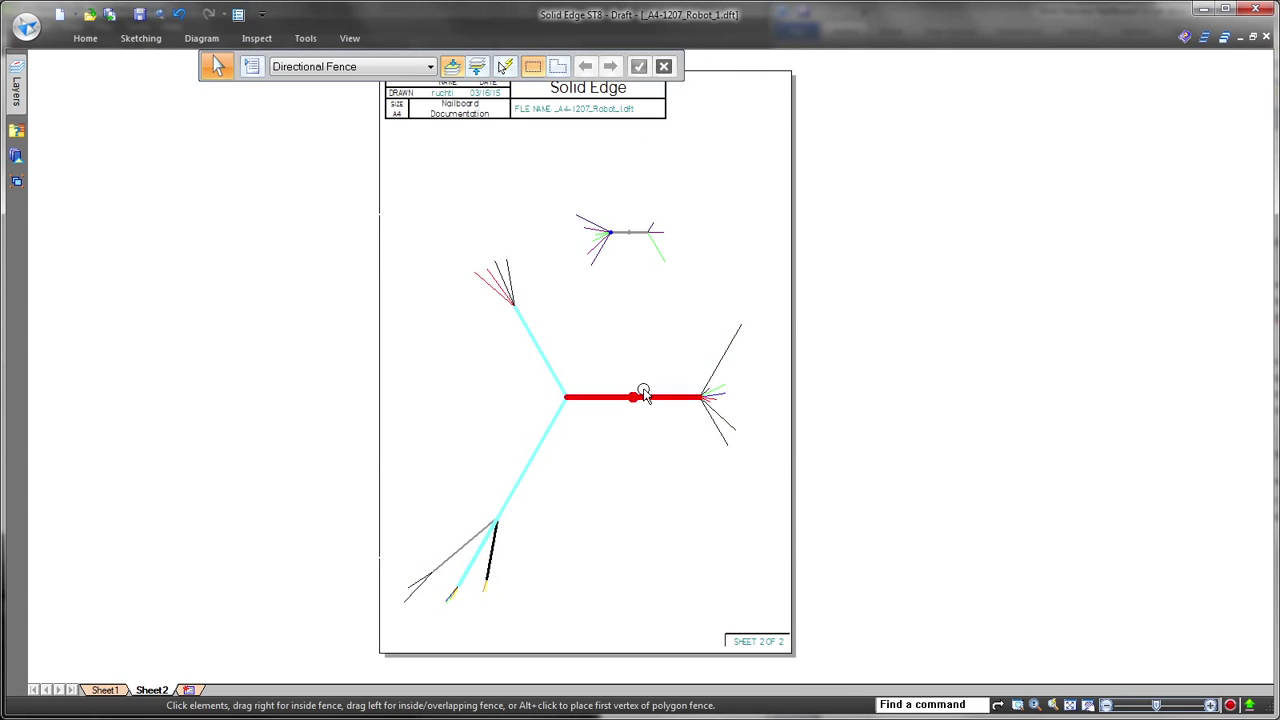
# Step: Create a conductor table for the nailboard view on Sheet2, applying the saved table settings and placing it on separate table sheets
pyautogui.scroll(1, 643, 391)
pyautogui.moveTo(641, 298); pyautogui.dragTo(641, 261, button='middle')
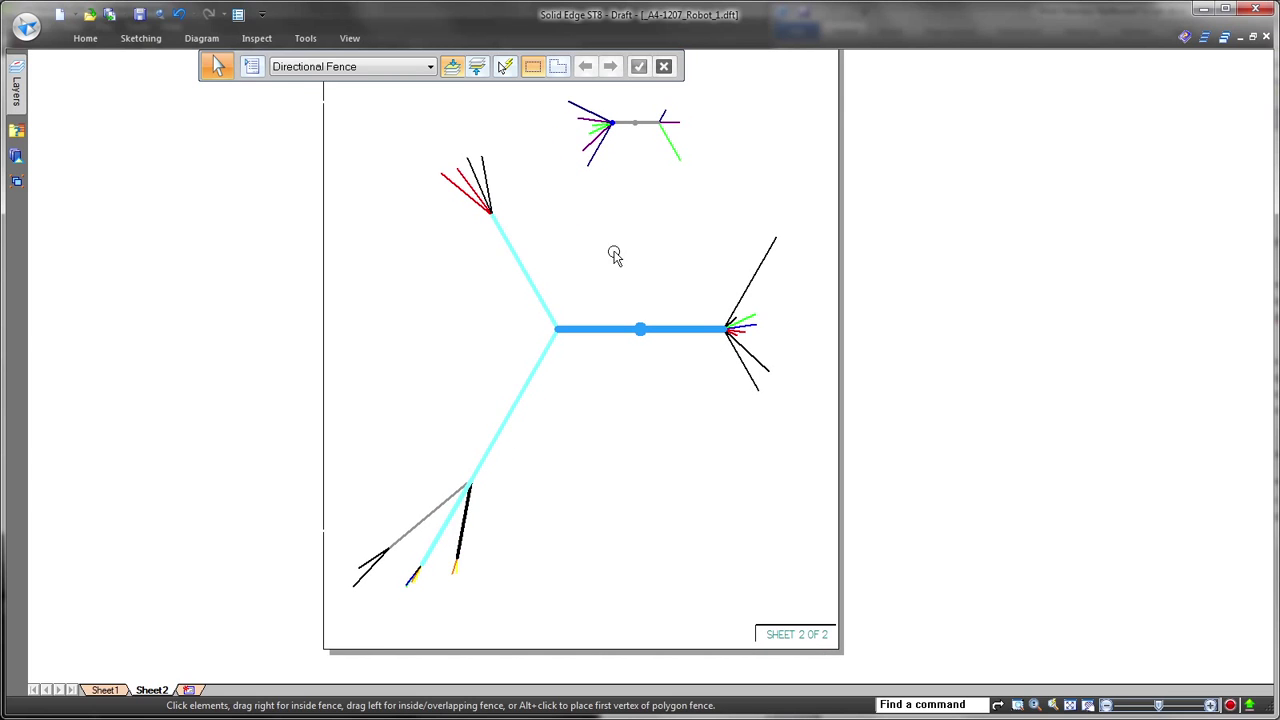
pyautogui.click(201, 38)
pyautogui.click(289, 80)
pyautogui.click(549, 316)
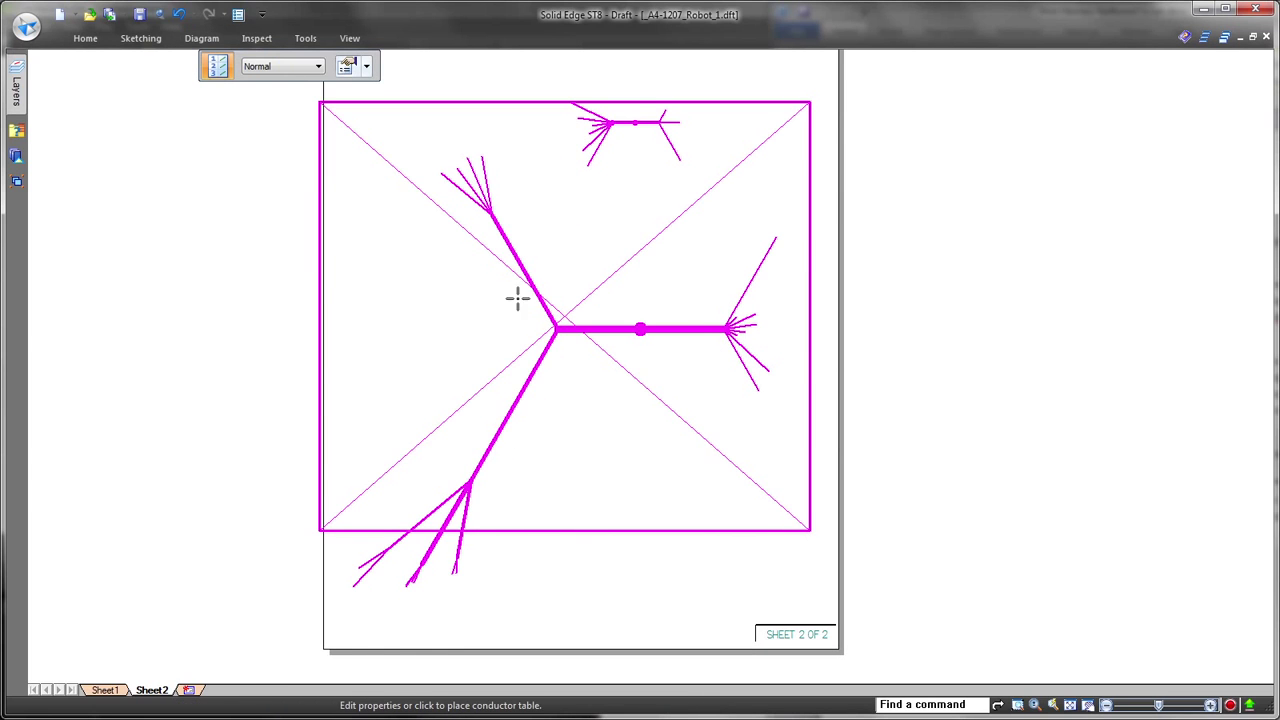
pyautogui.click(367, 68)
pyautogui.click(385, 97)
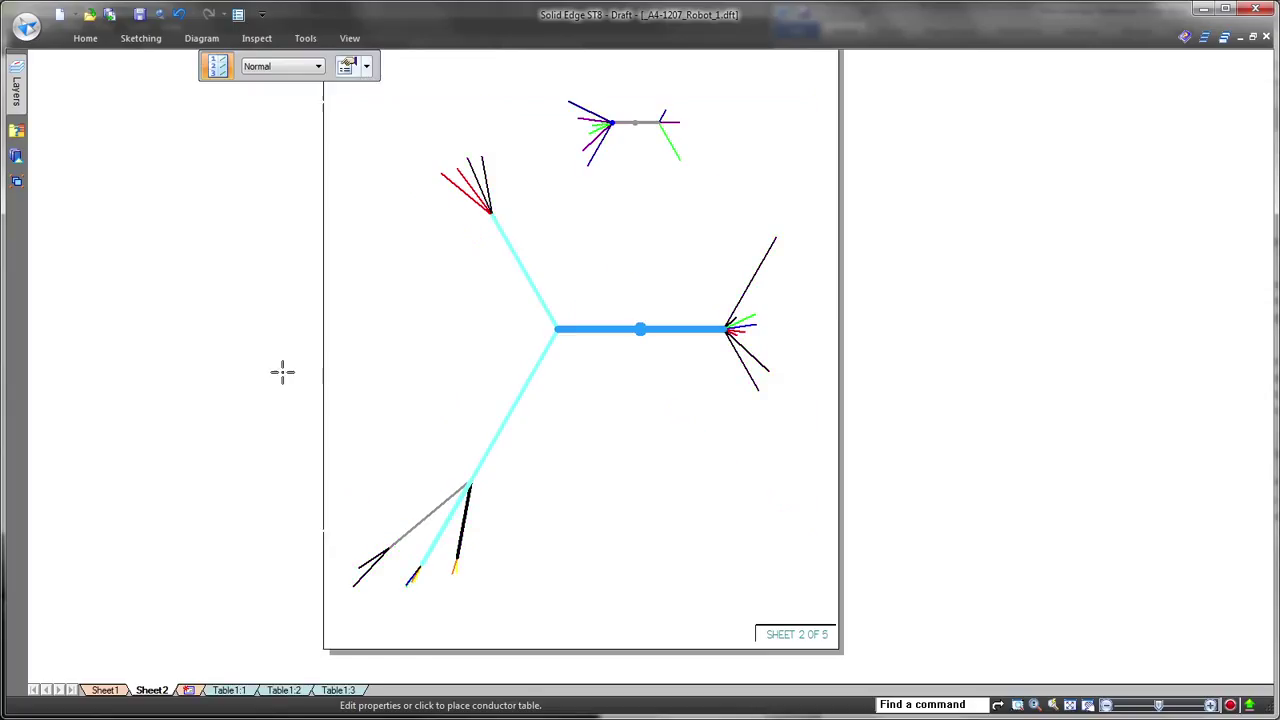
pyautogui.press('Escape')
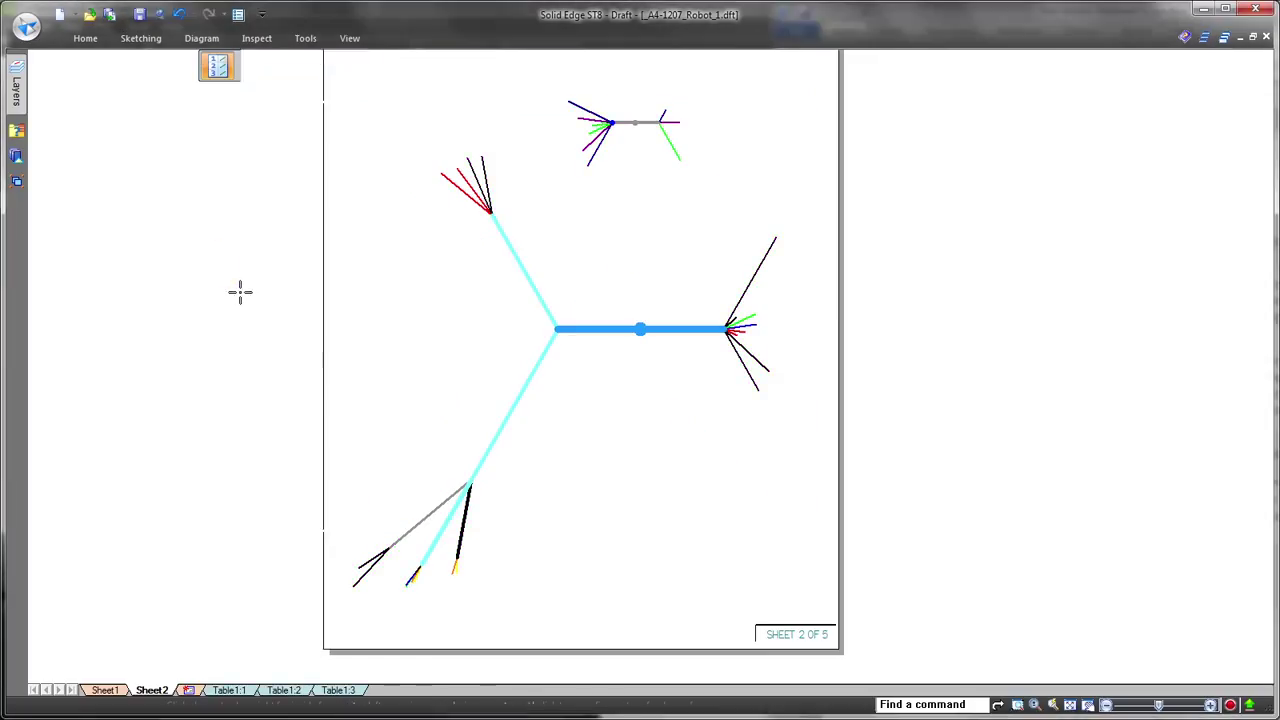
# Step: Review the wire run list across the table sheets and return to the complete nailboard drawing on Sheet1
pyautogui.click(238, 690)
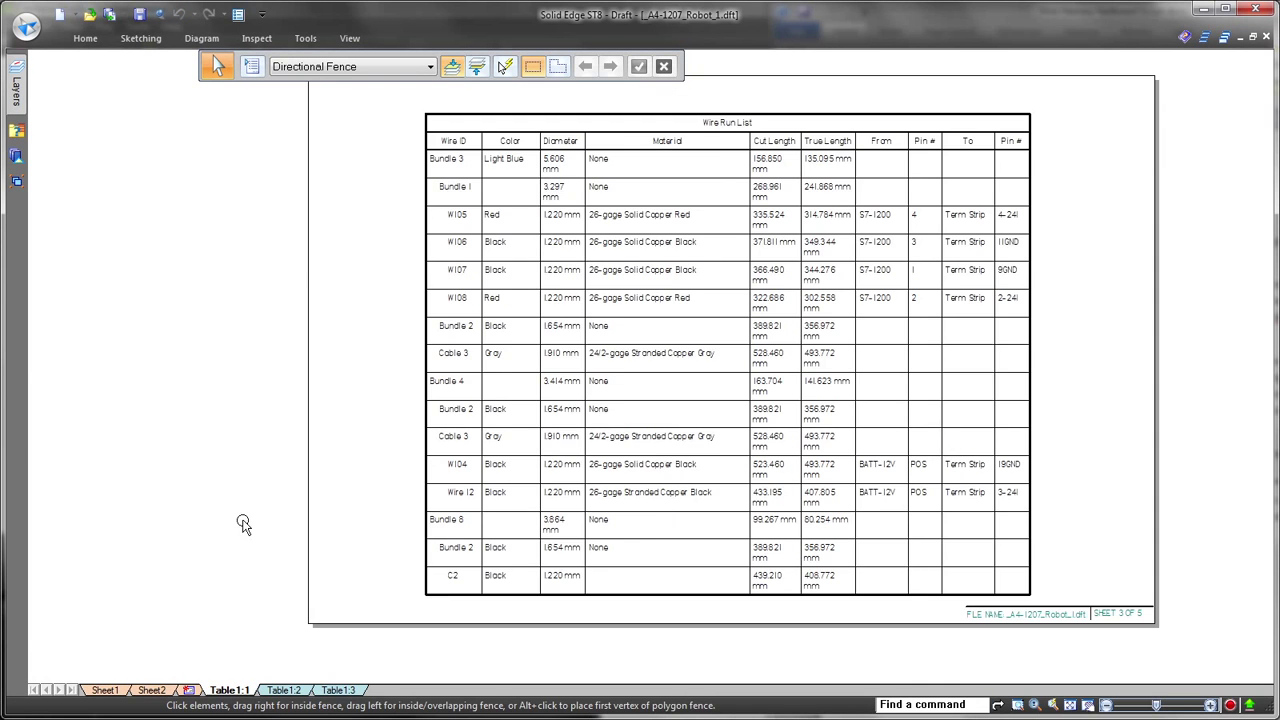
pyautogui.click(283, 690)
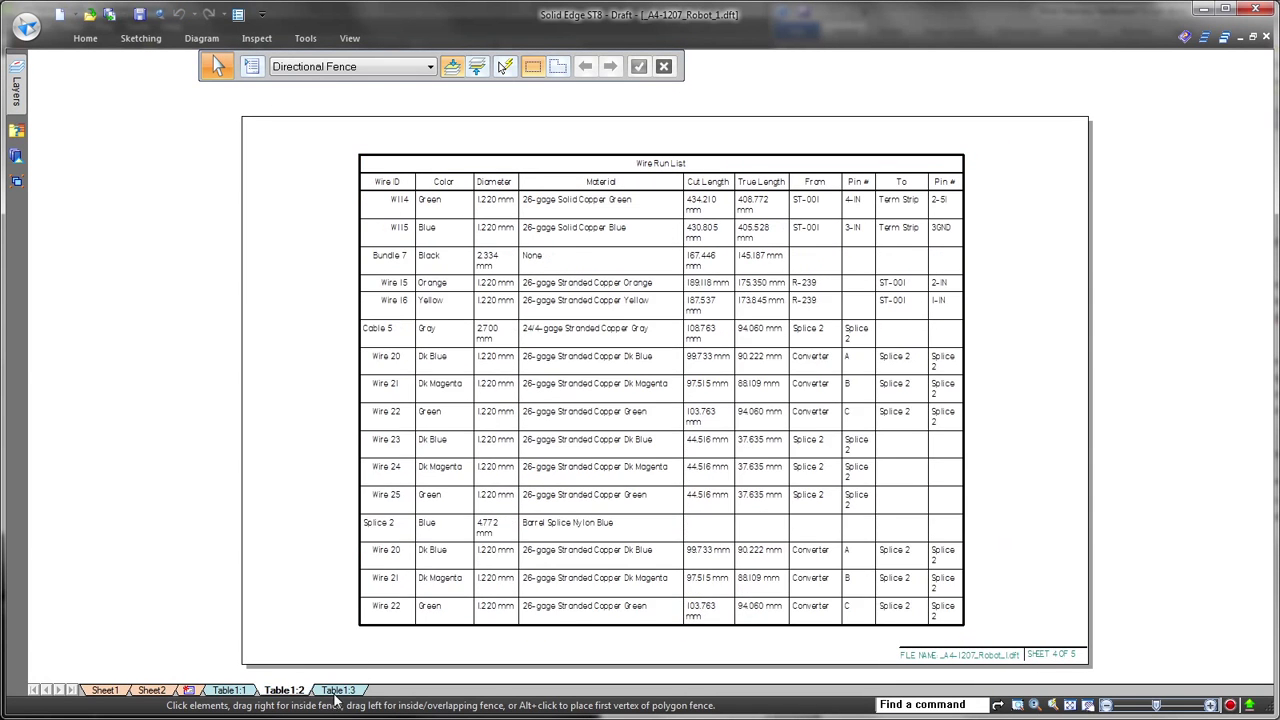
pyautogui.click(338, 690)
pyautogui.click(230, 690)
pyautogui.click(105, 690)
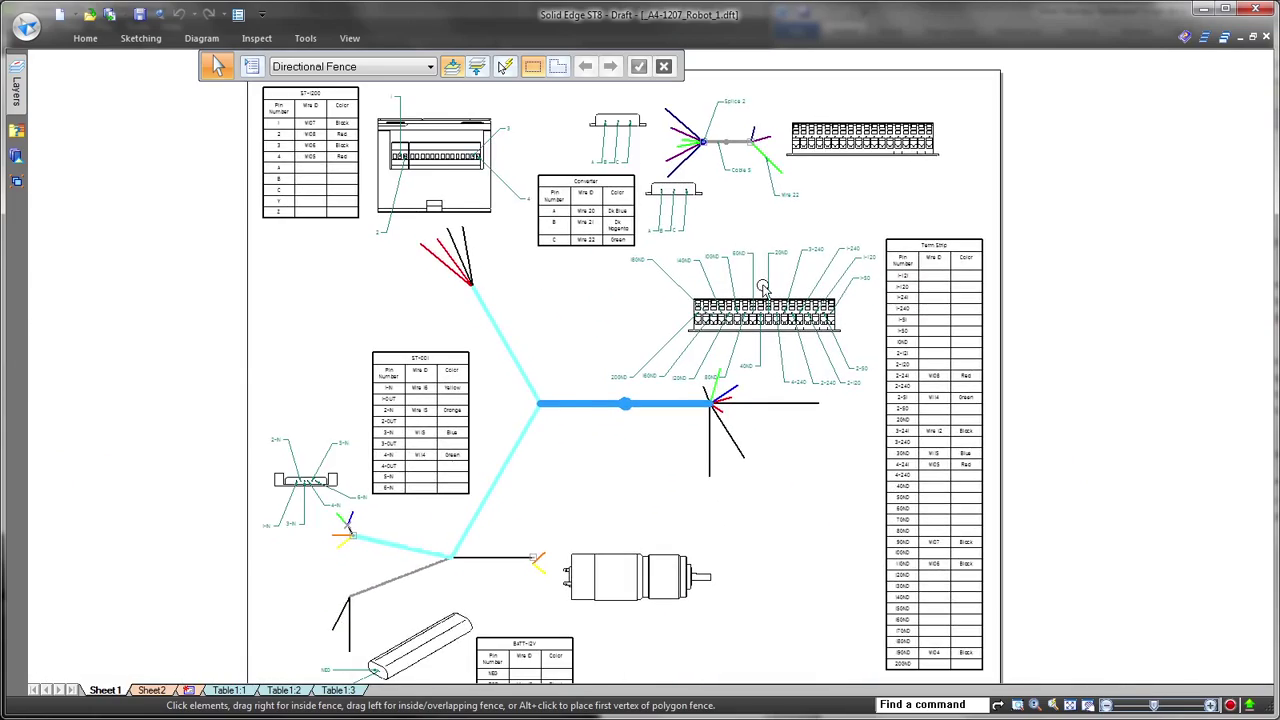
pyautogui.scroll(-1, 763, 288)
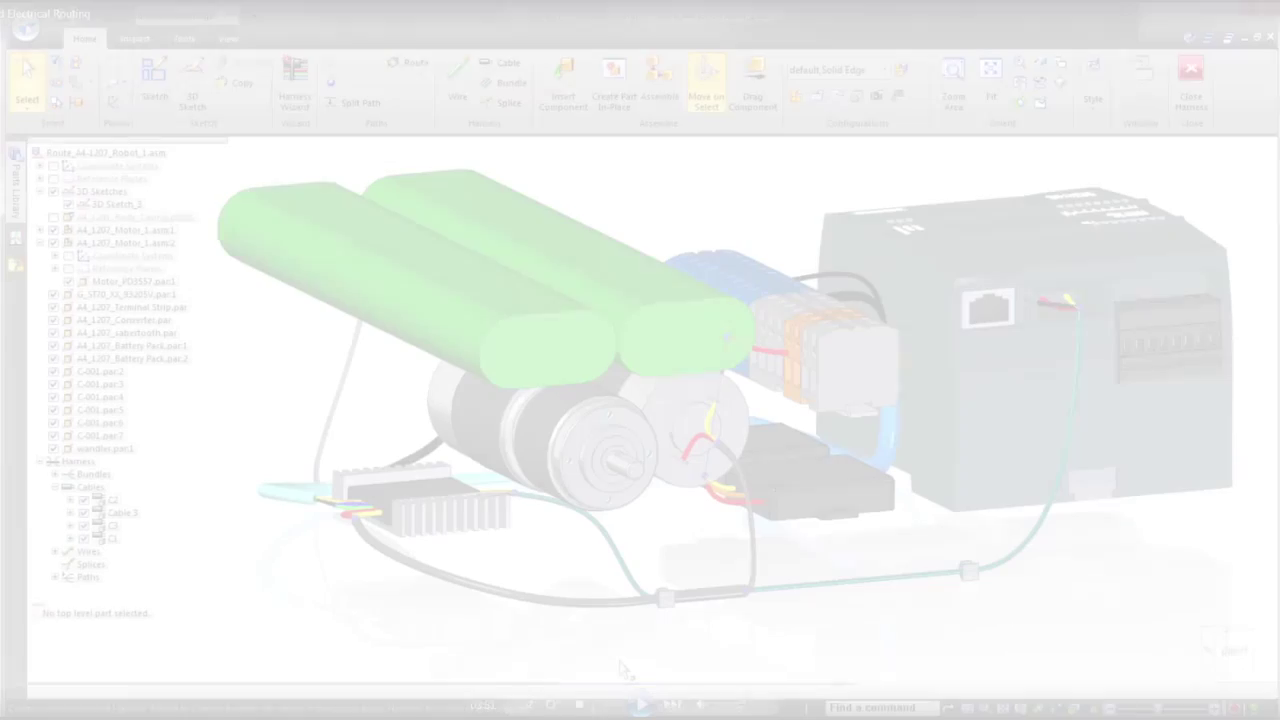